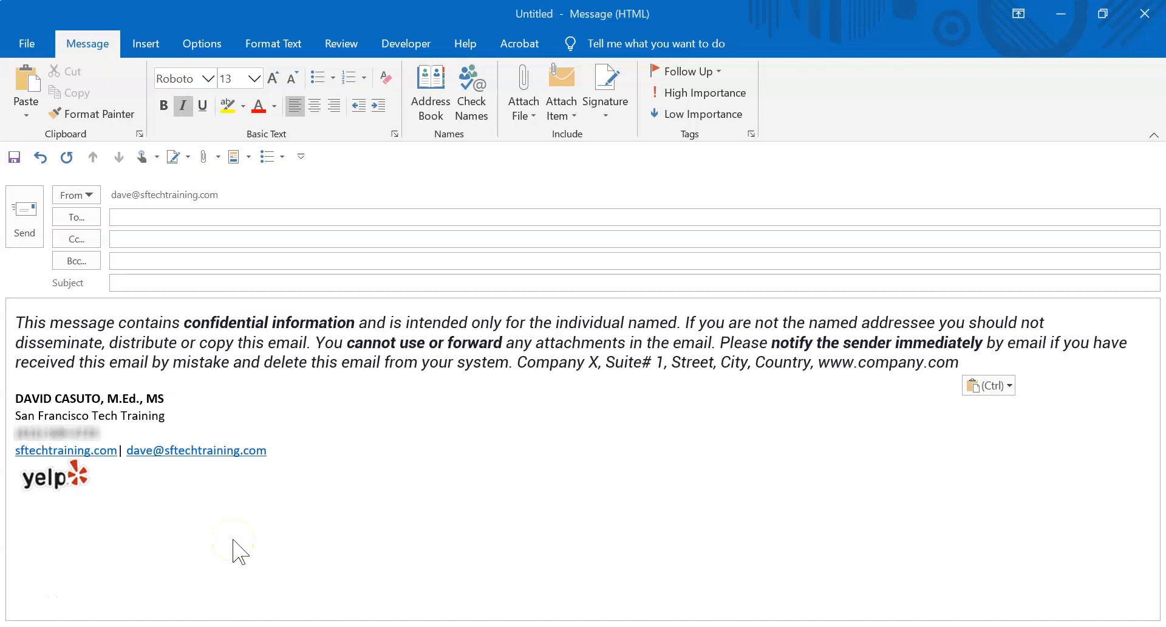
Look over the saved building blocks in the Quick Parts gallery, and close it without inserting any
key(Escape)
click(199, 348)
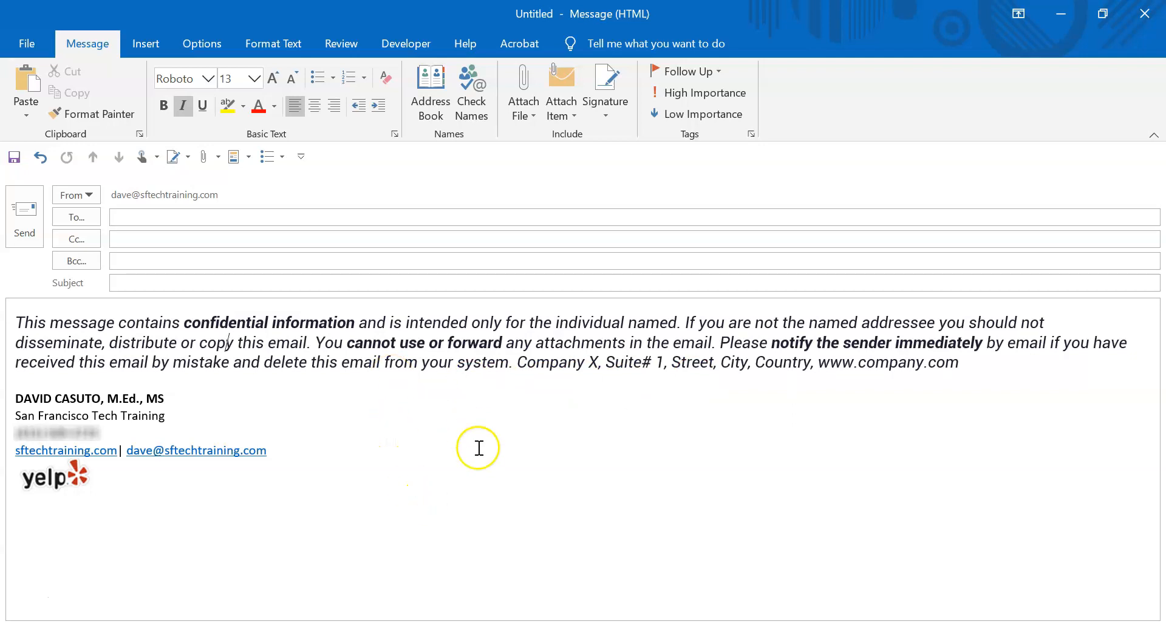
click(146, 43)
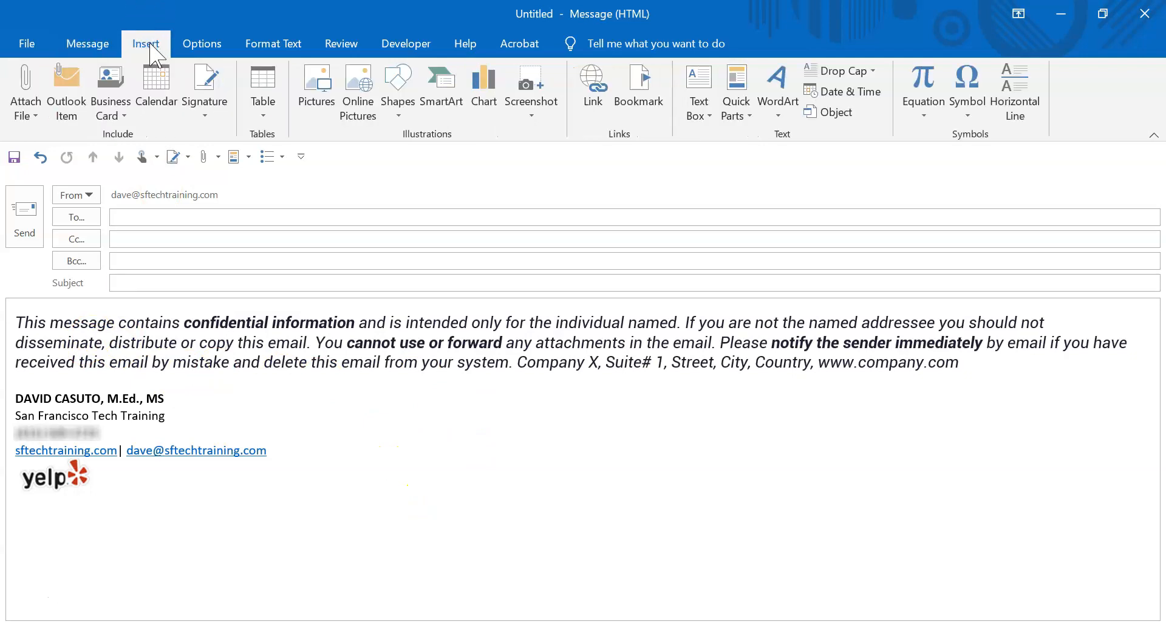
click(742, 104)
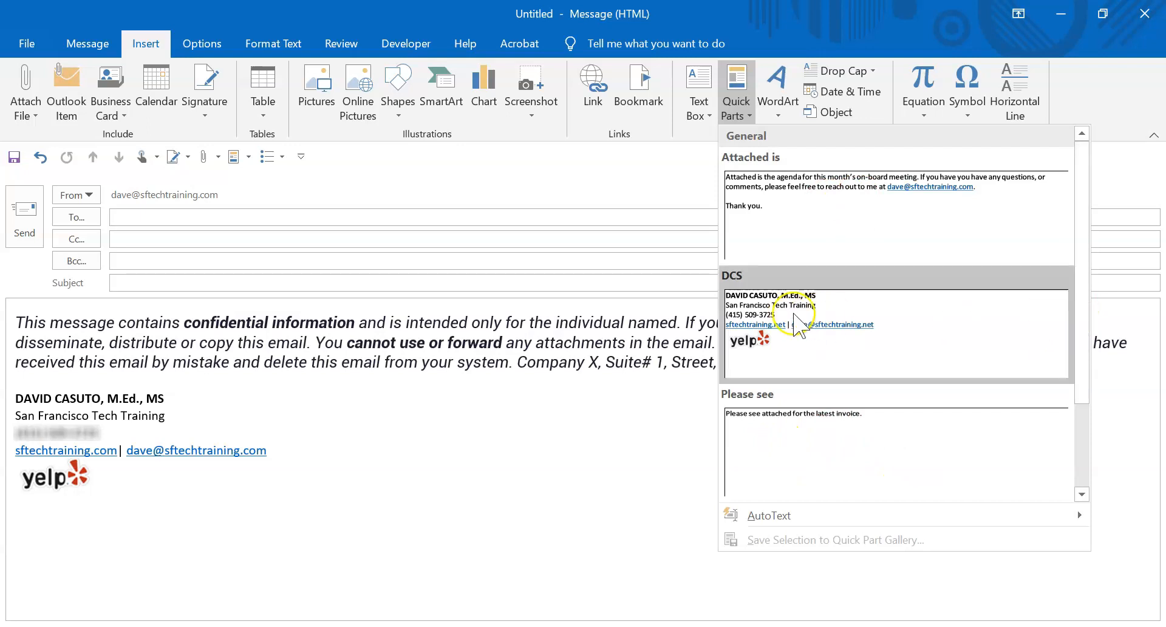
drag(1082, 272, 1103, 173)
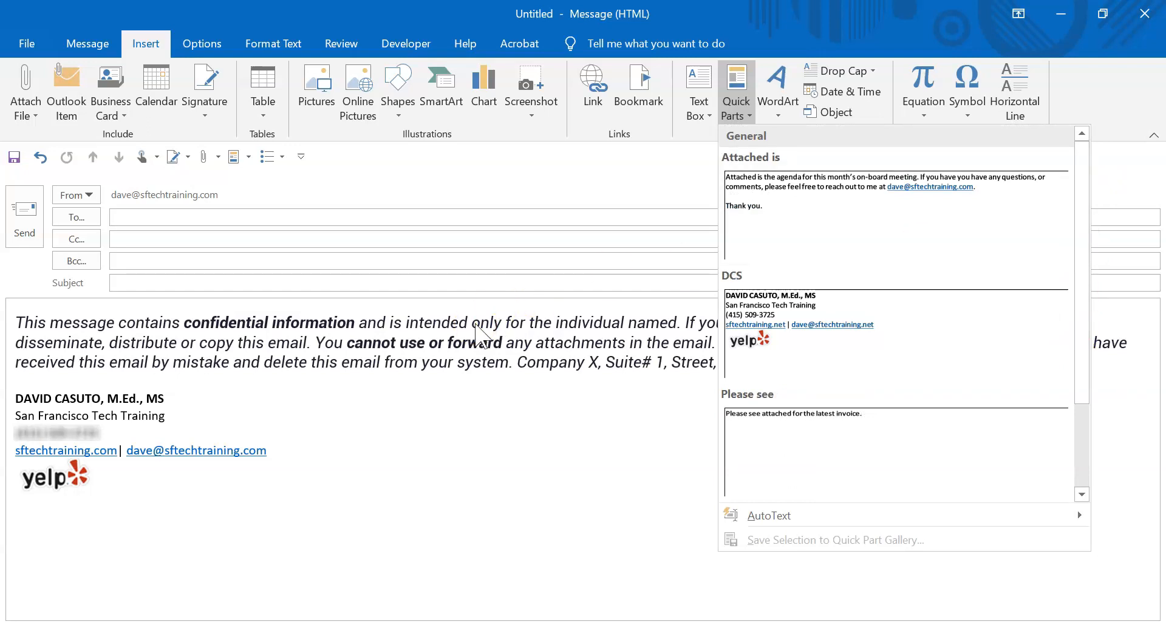
click(294, 372)
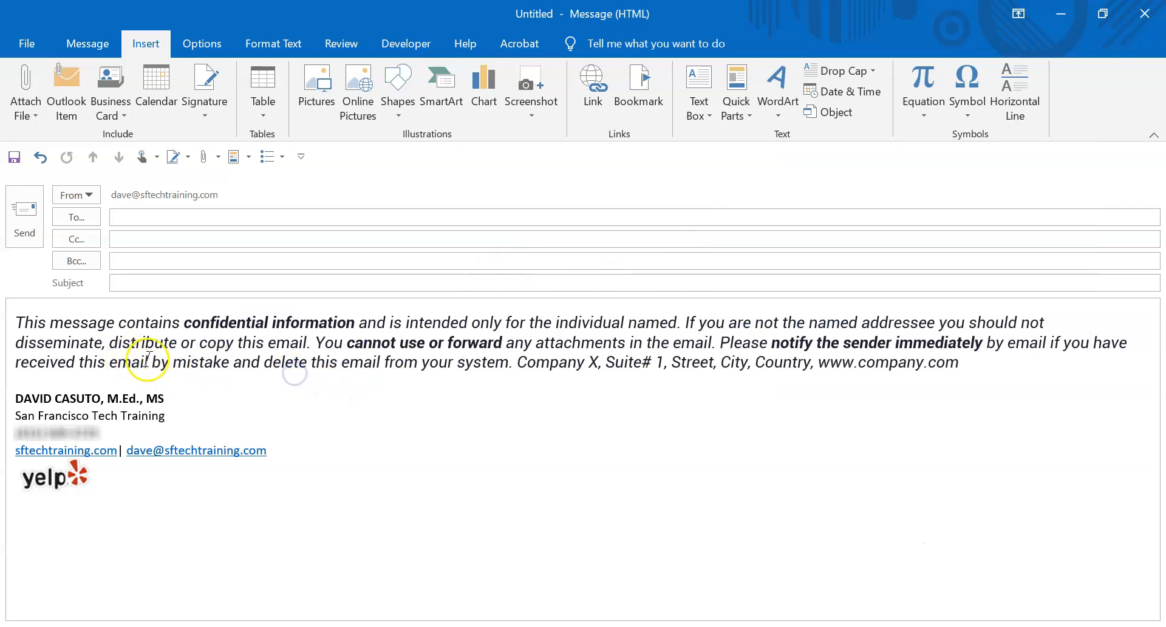
Start a new Quick Part from the whole confidentiality disclaimer paragraph and create the category Confident for it
drag(20, 319, 1019, 356)
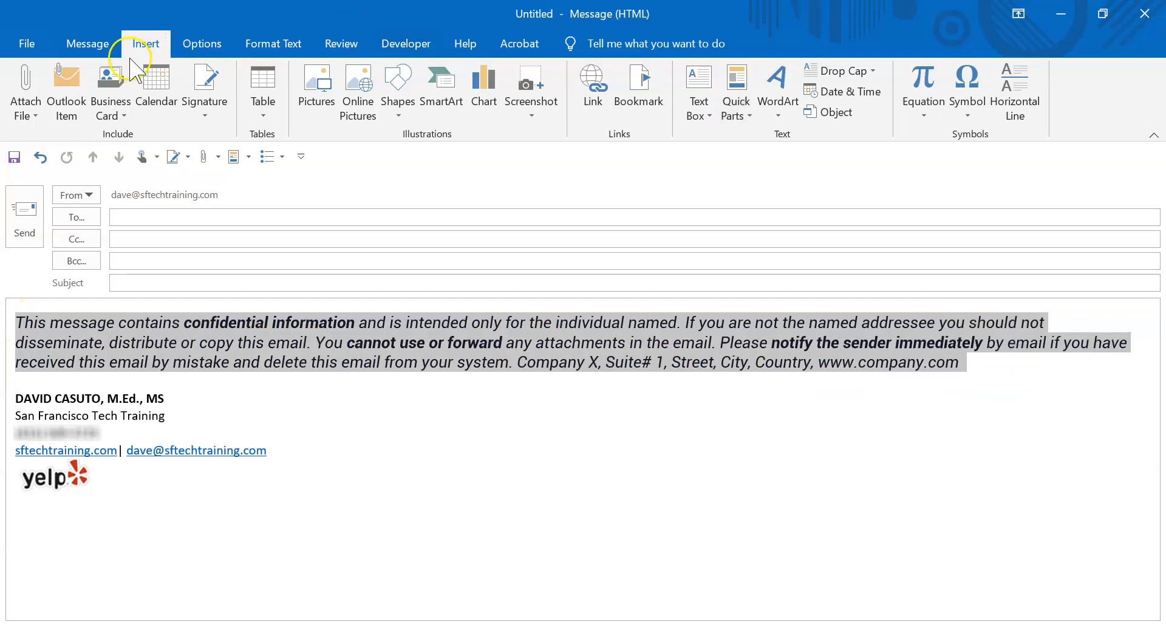
click(737, 105)
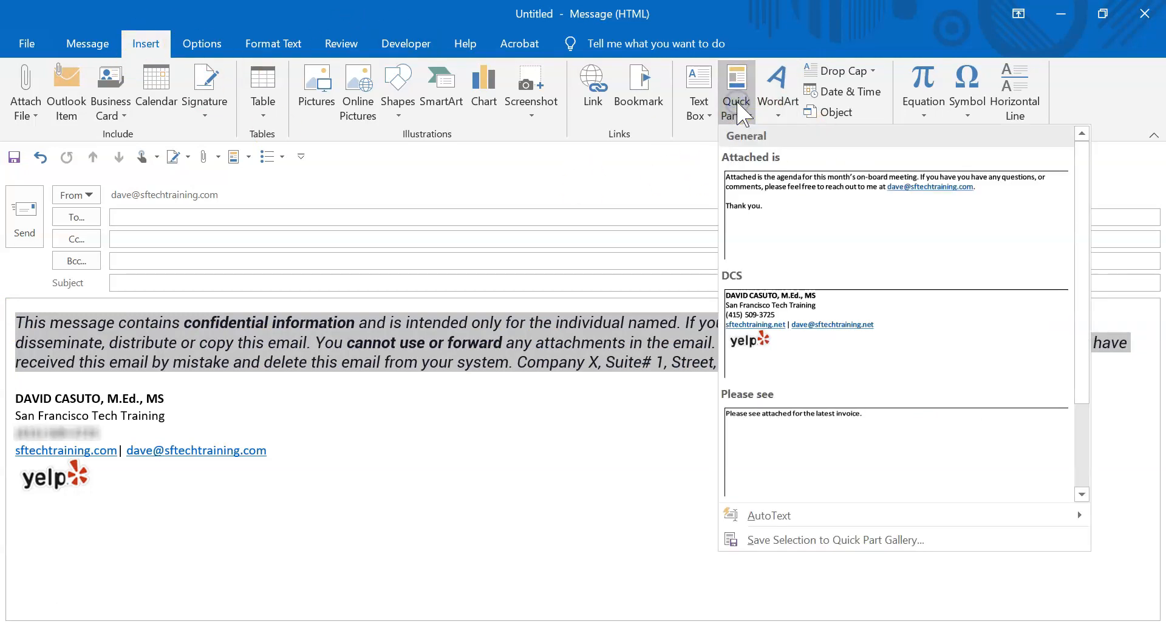
click(788, 543)
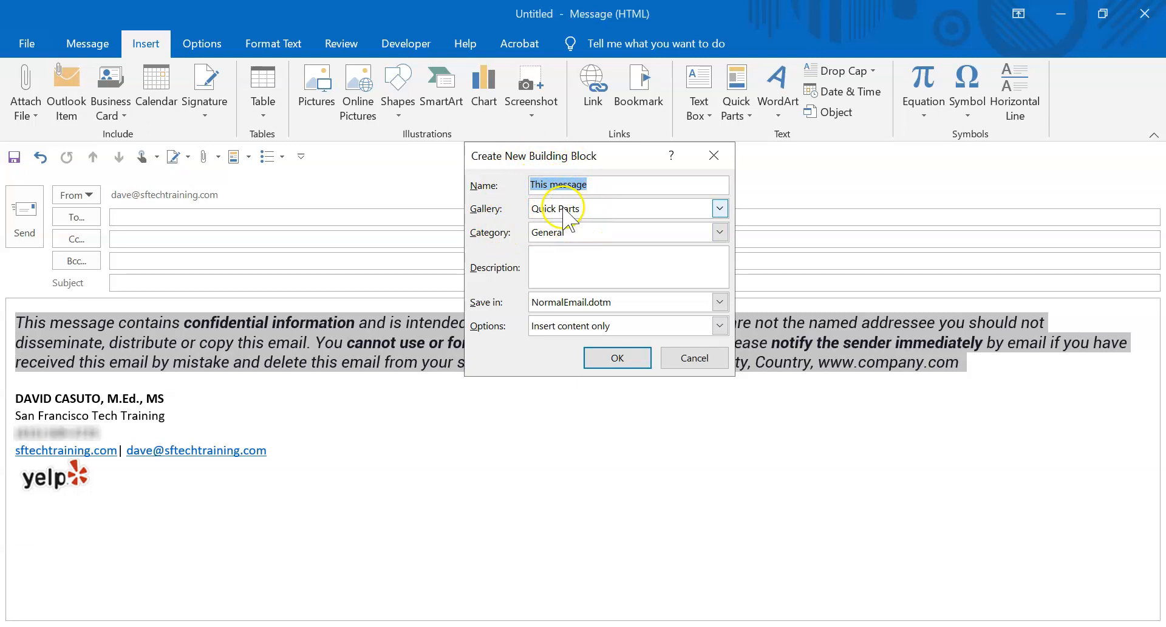
click(720, 232)
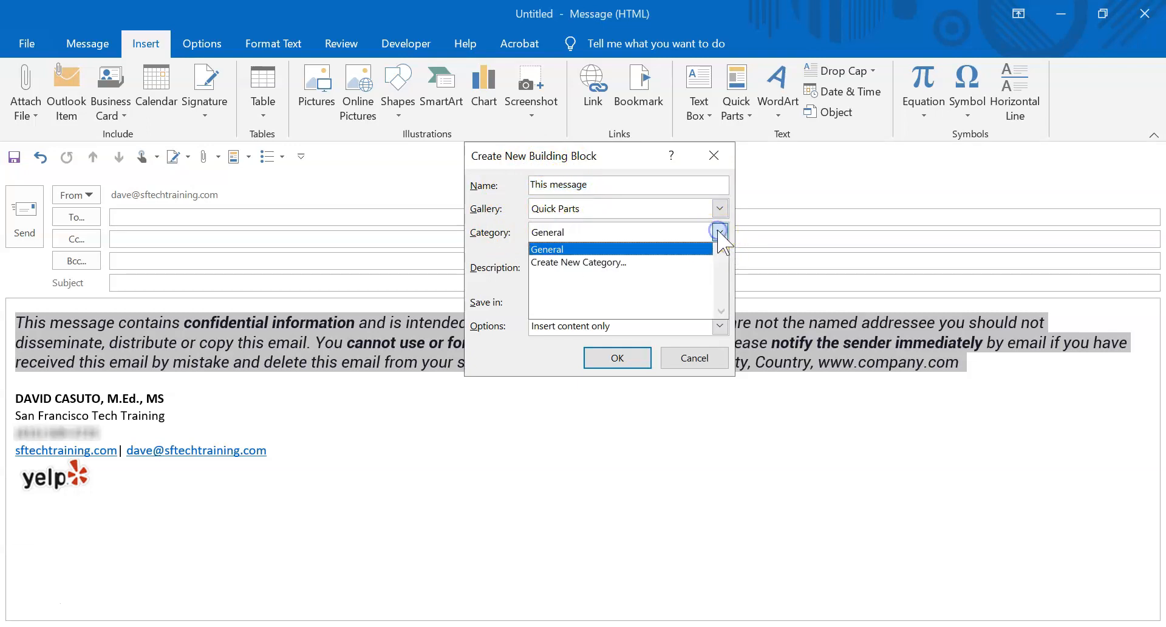
click(554, 264)
text(Confide)
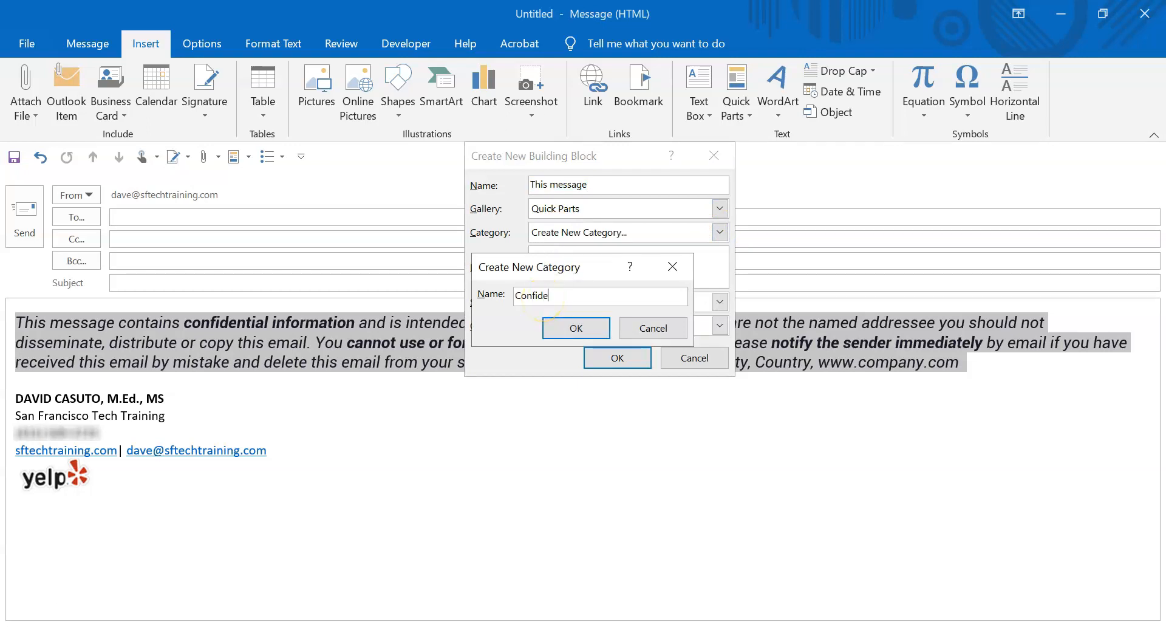
text(nt)
click(576, 328)
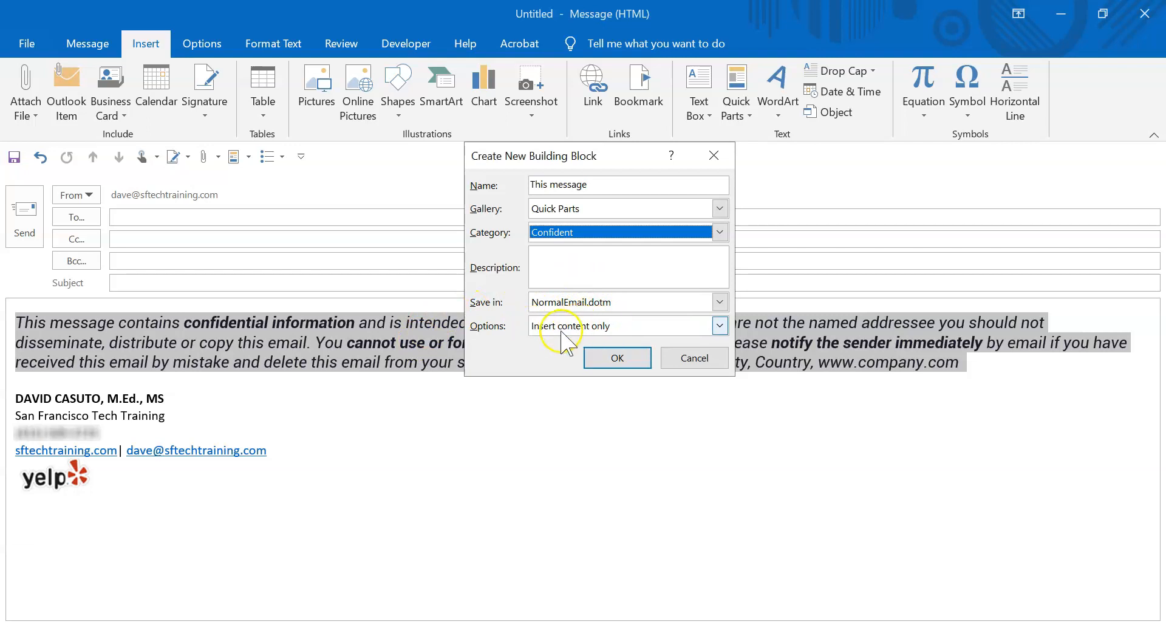
Review the insertion options, keep Insert content only, and save the disclaimer building block
click(719, 326)
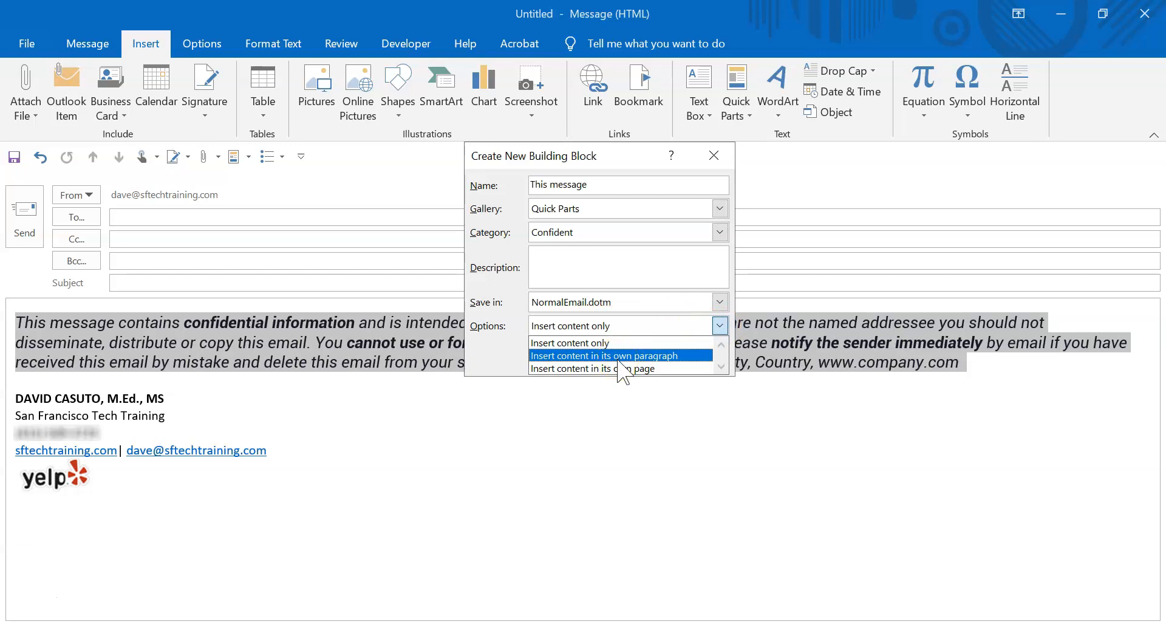
click(578, 372)
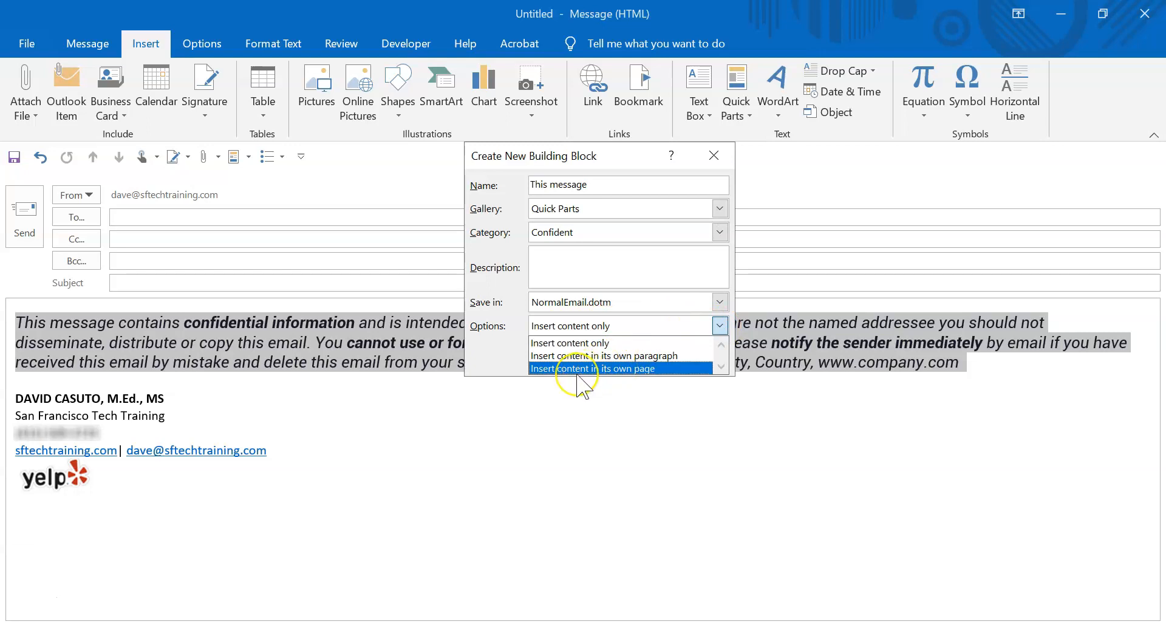
click(504, 353)
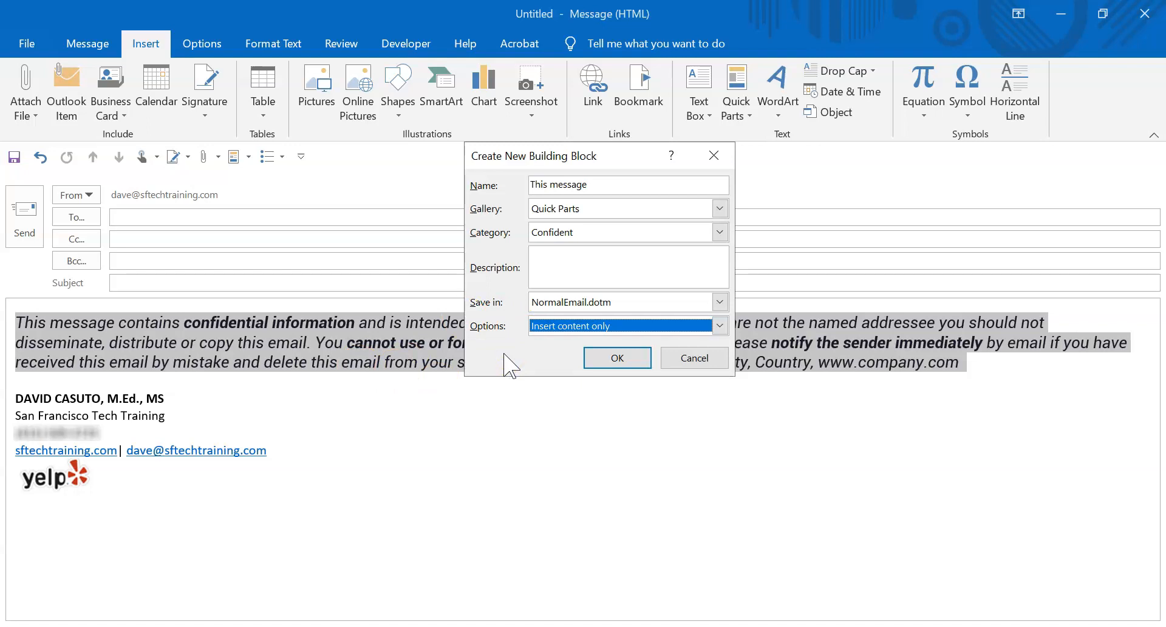
click(616, 359)
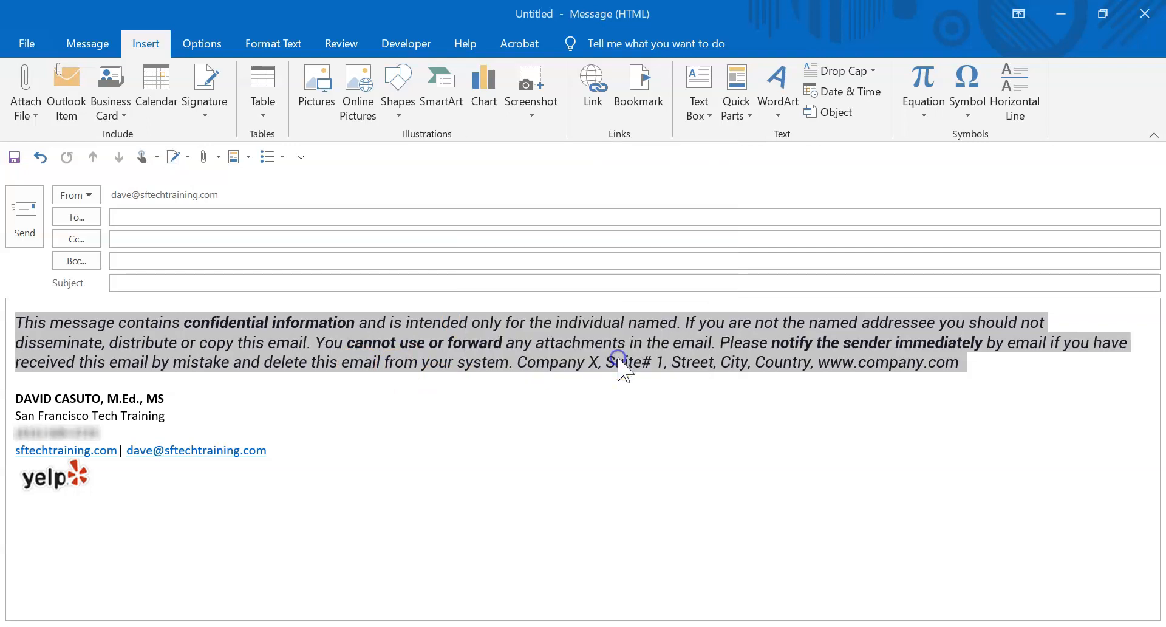
Close the message without keeping its draft
click(356, 404)
click(1144, 13)
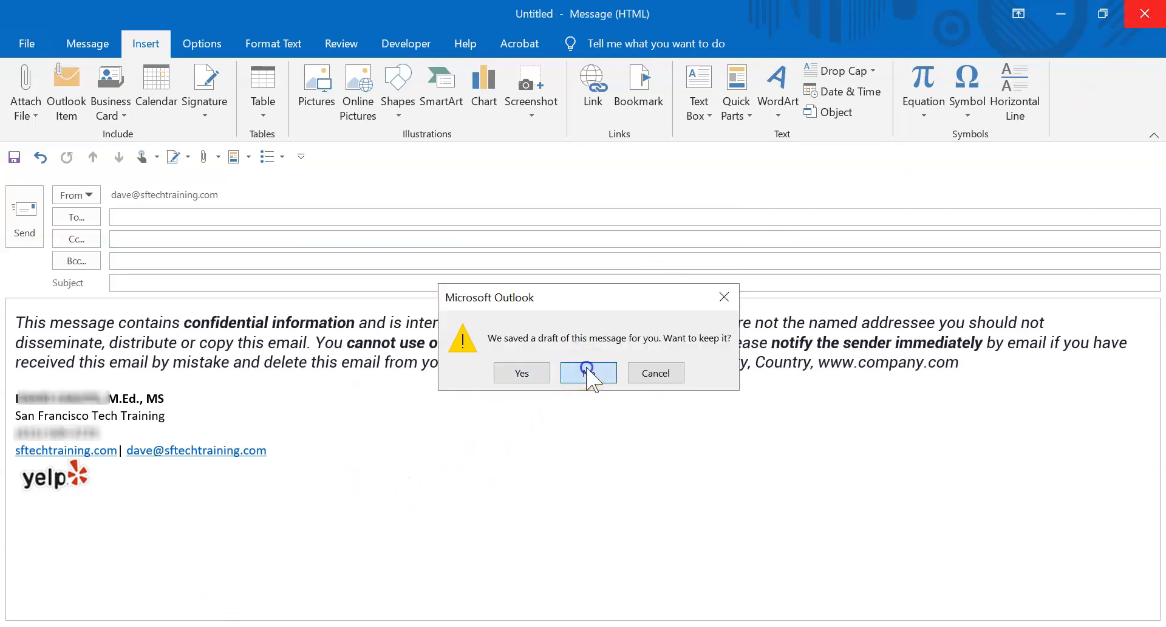
click(588, 373)
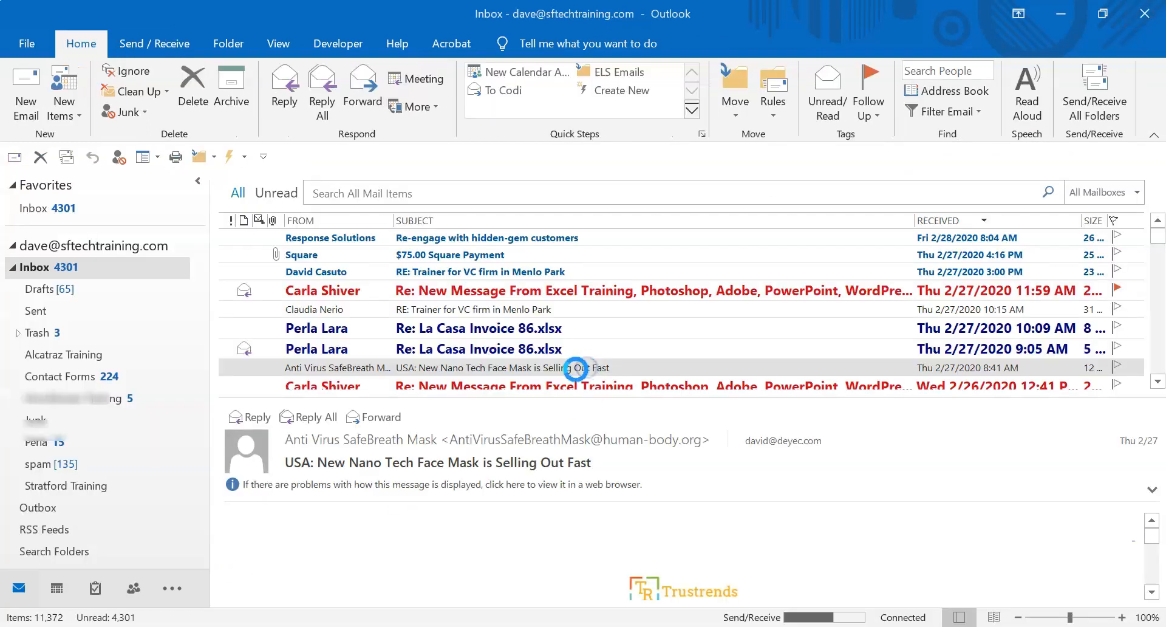
Insert the This message Quick Part at the start of a new email's body, and close the email without saving
click(23, 101)
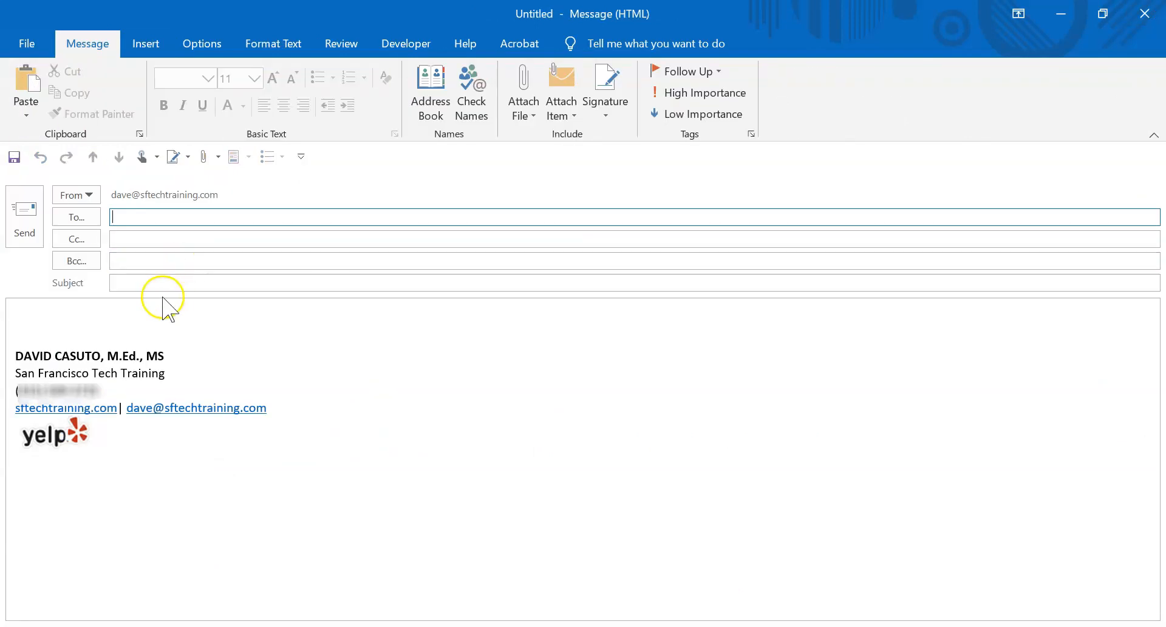
click(45, 312)
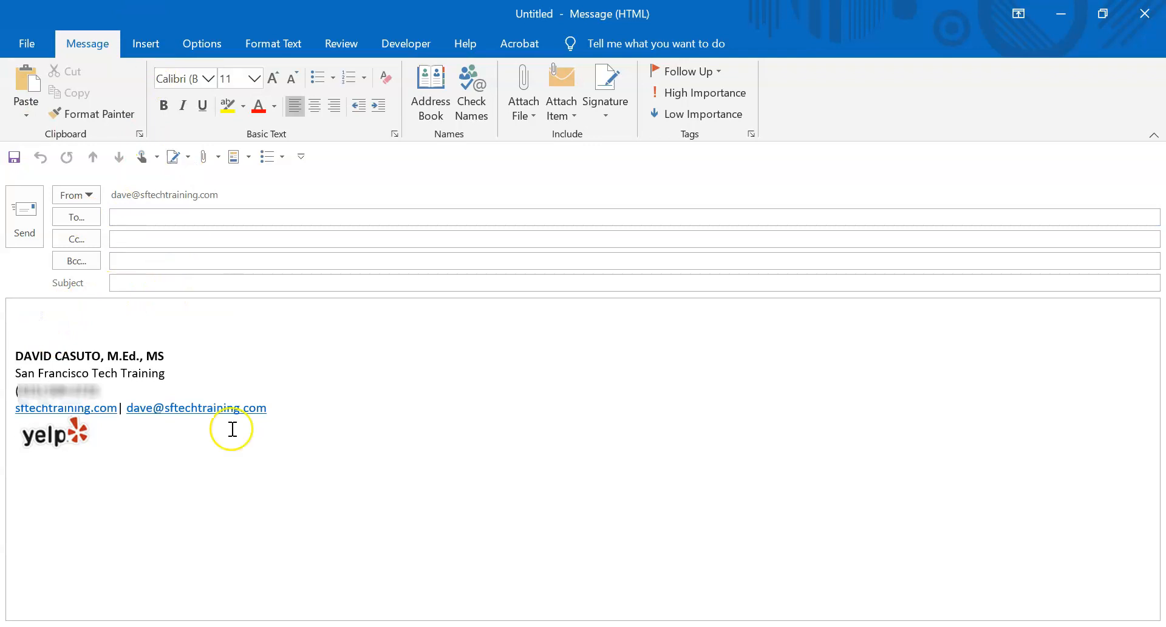
click(147, 46)
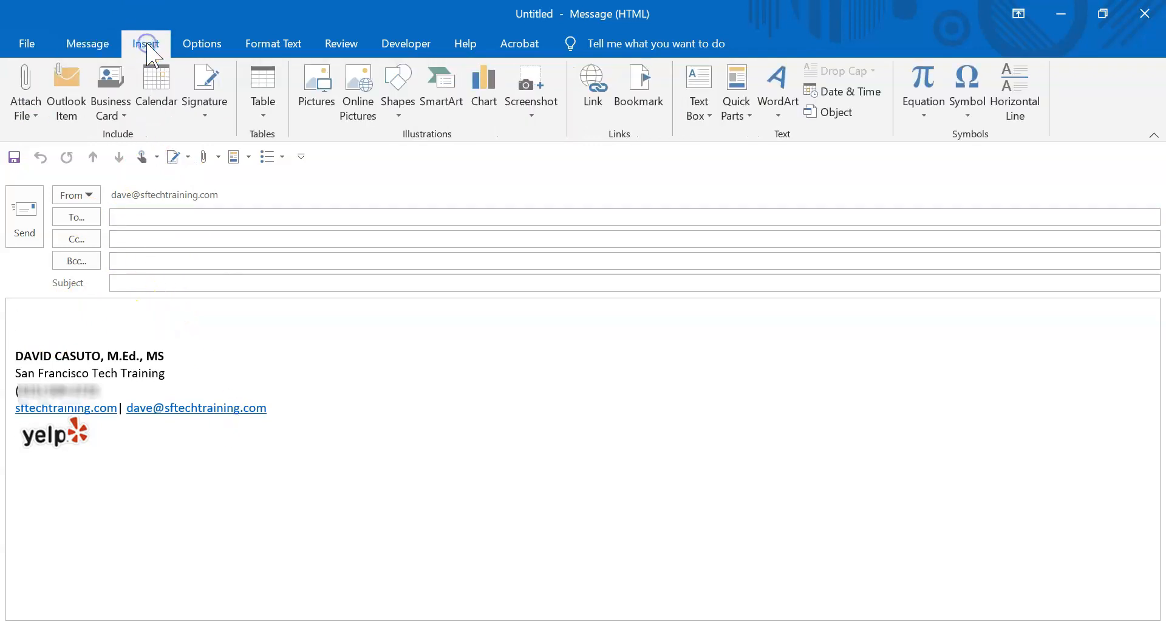
click(746, 104)
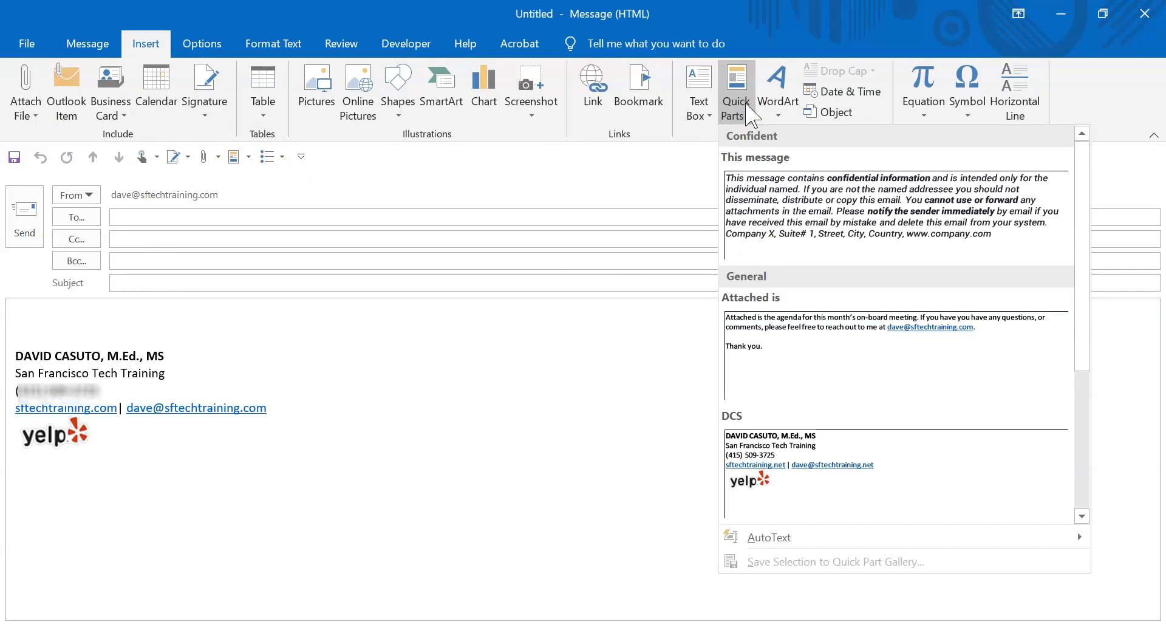
click(763, 203)
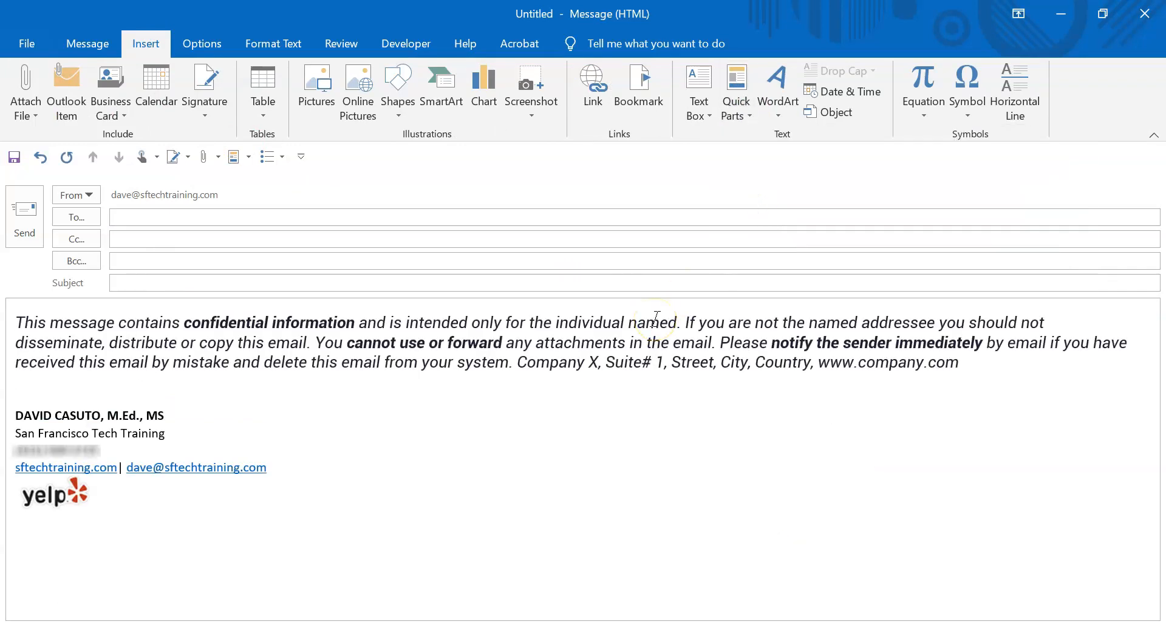
click(1144, 13)
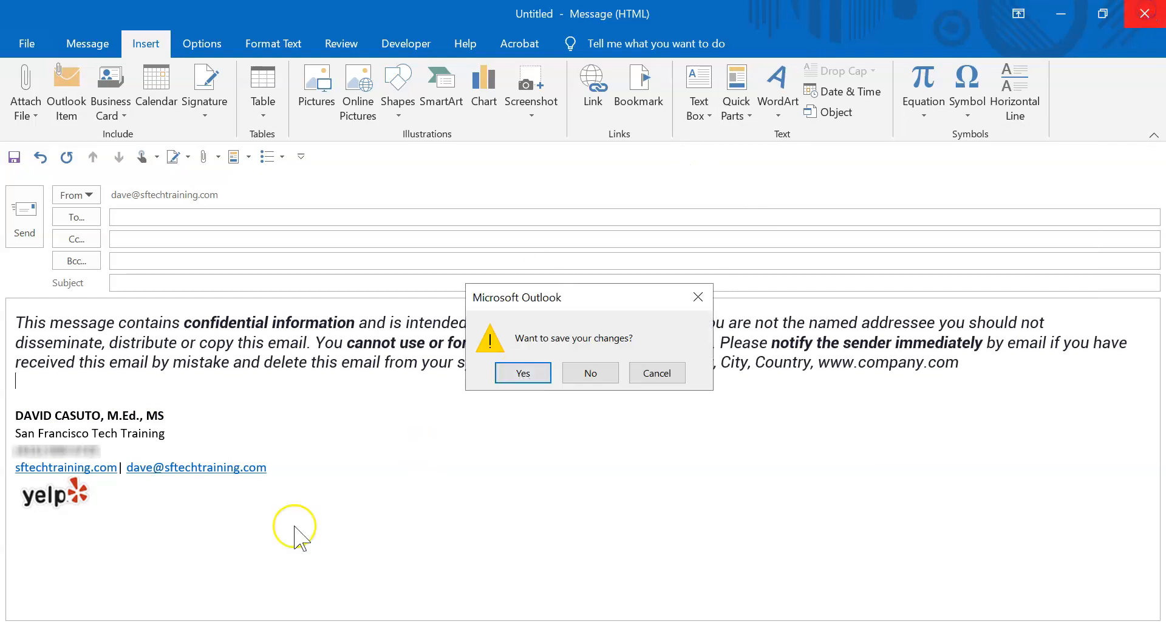
click(588, 373)
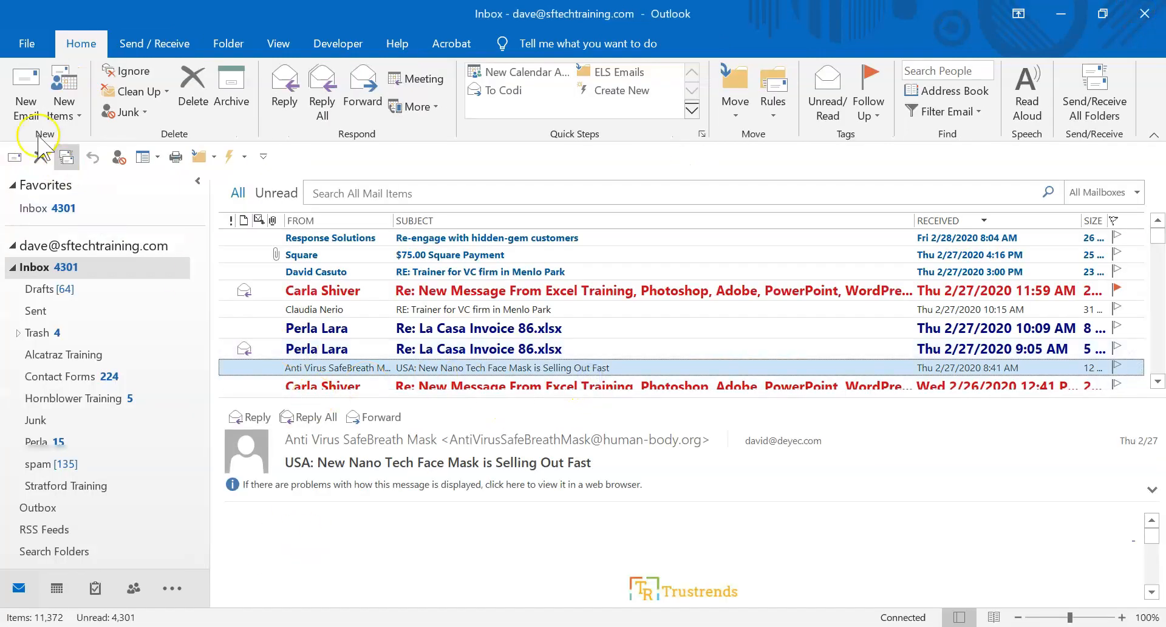
Create another new email, enter "This" in the body and accept the suggested disclaimer building block
click(26, 91)
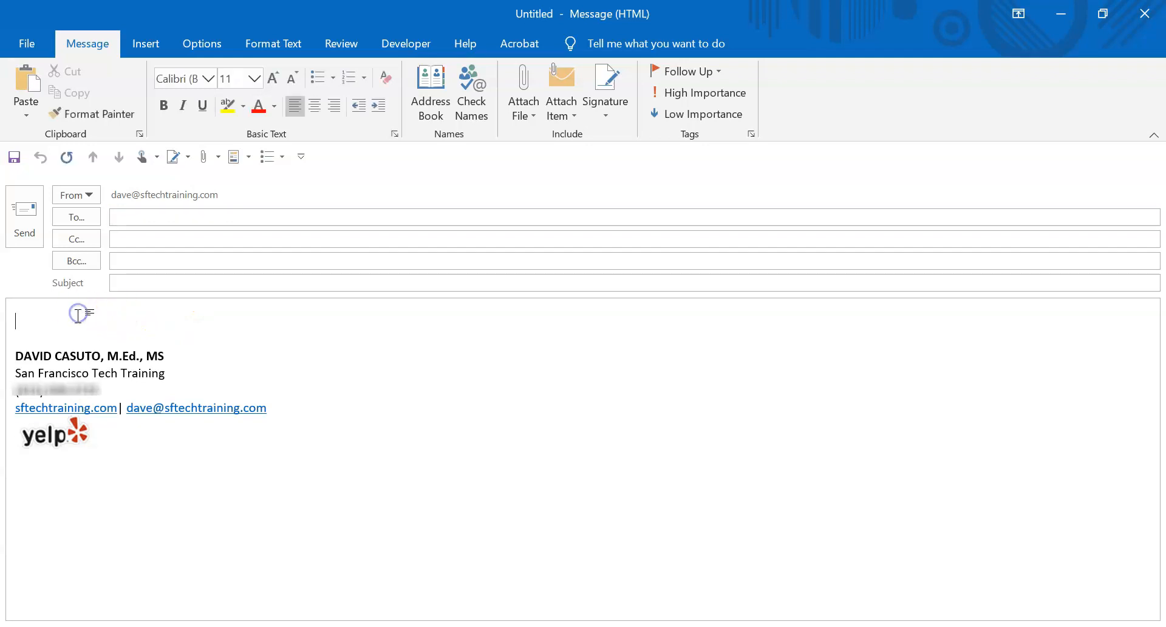
text(This)
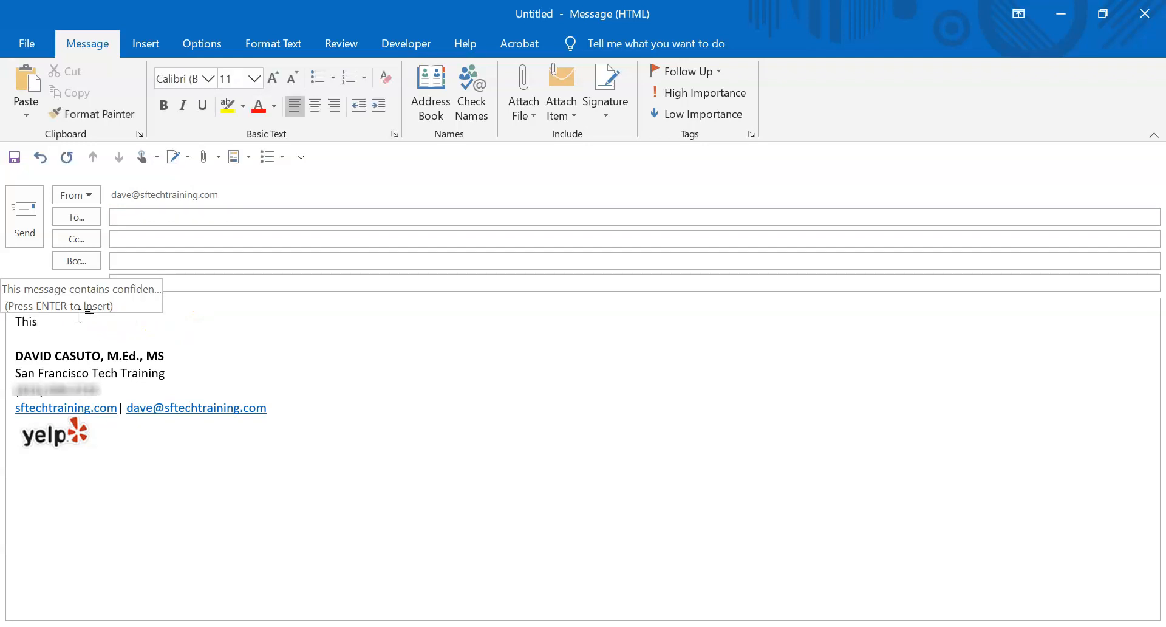
click(29, 298)
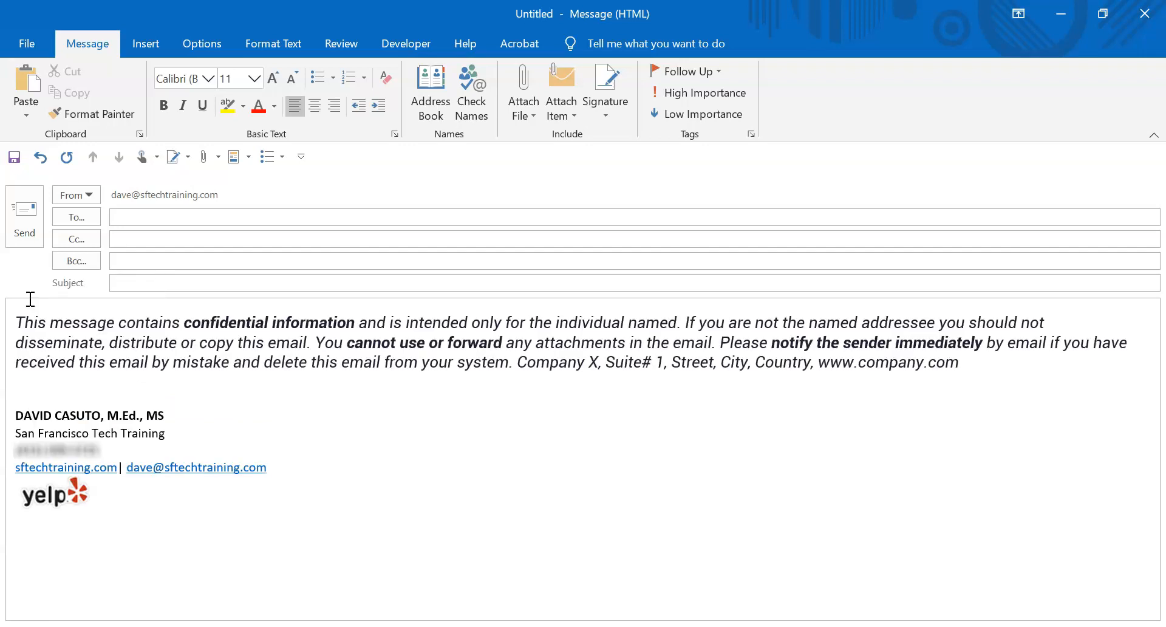
Start a new Quick Part from the Yelp image in the signature and name it Yelp logo
click(46, 503)
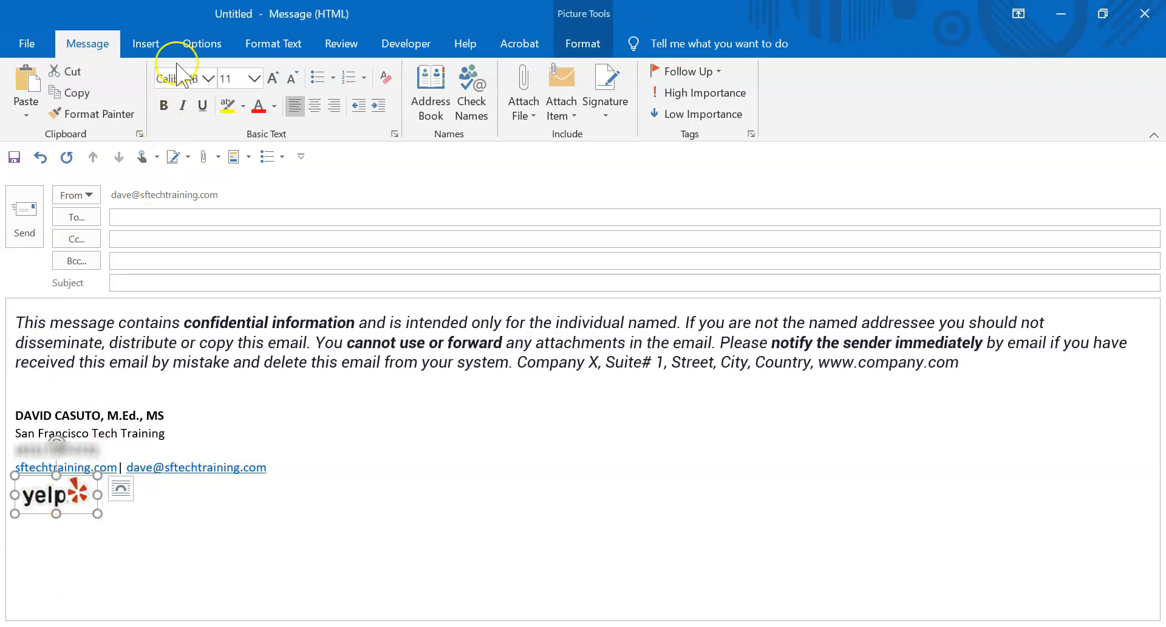
click(139, 43)
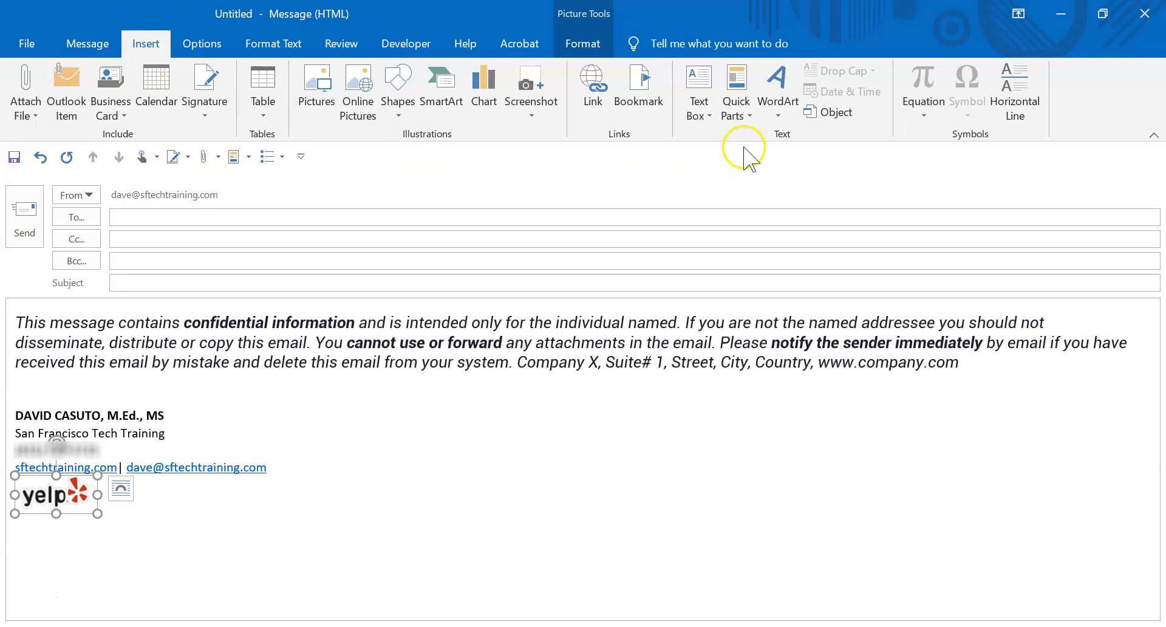
click(741, 71)
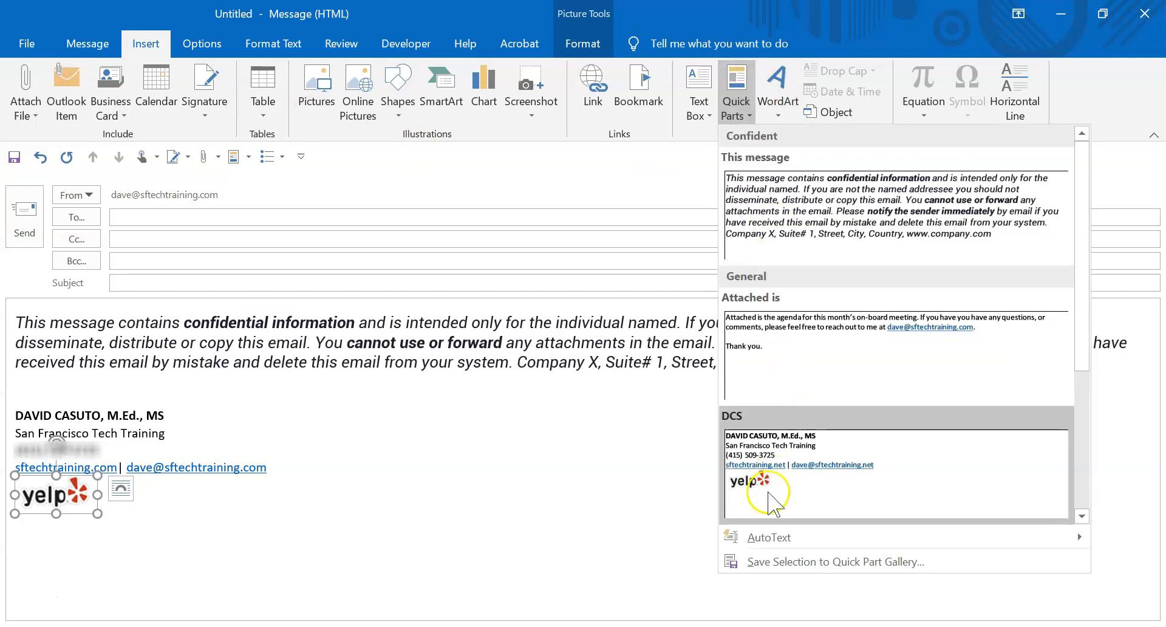
click(790, 565)
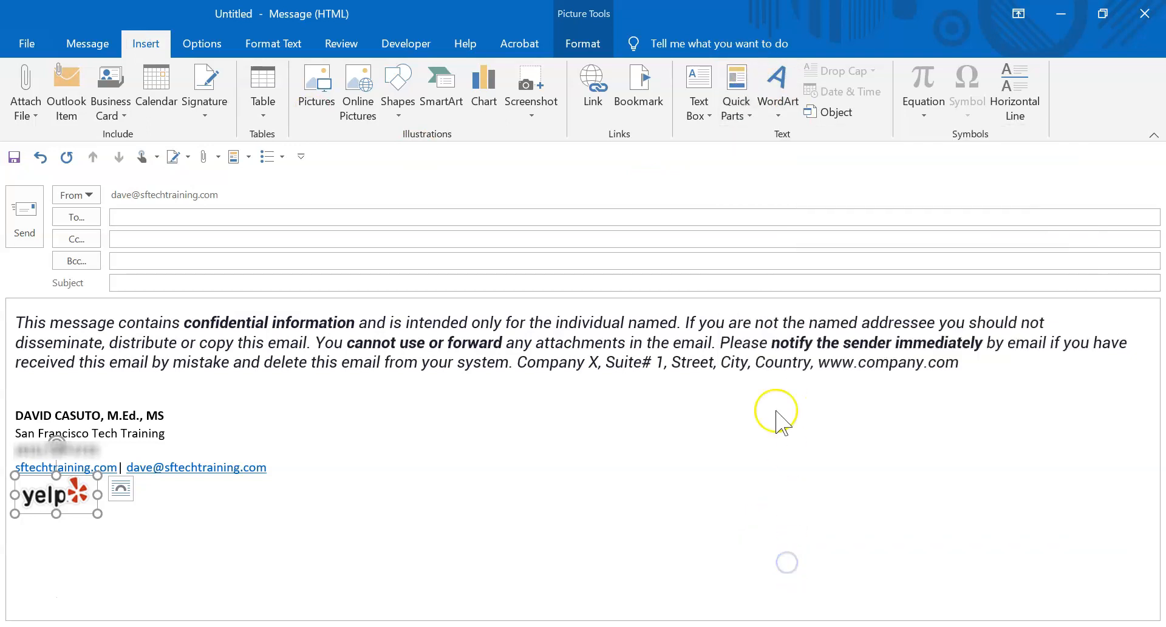
text(Yelp logo)
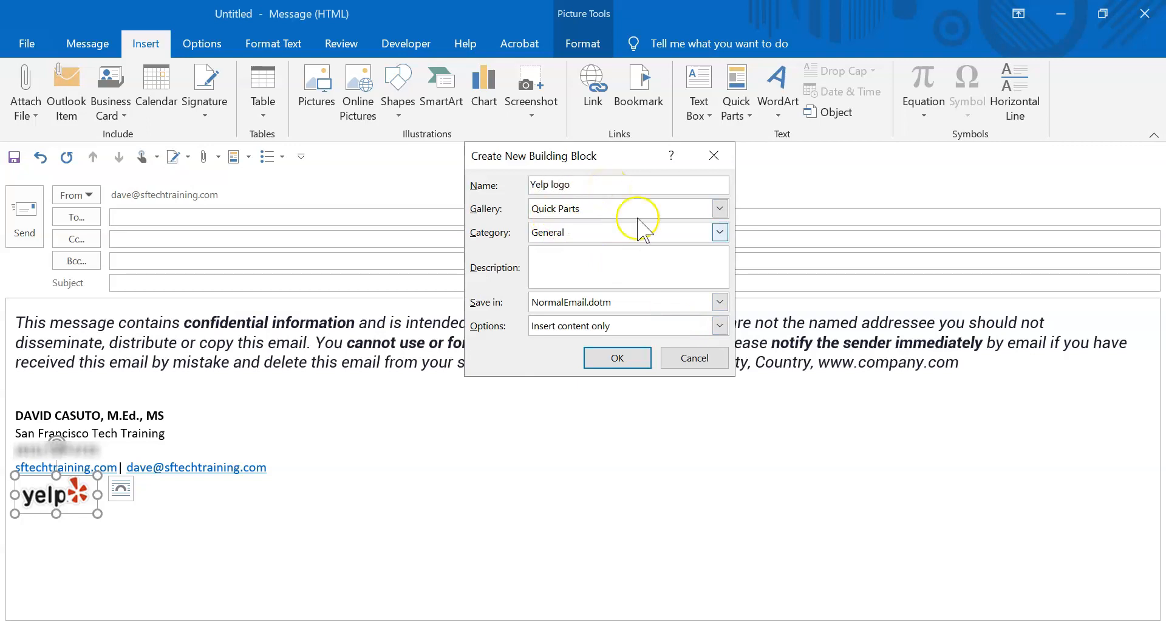
Create the category images for the Yelp logo building block and save it to the gallery
click(720, 232)
click(625, 280)
text(images)
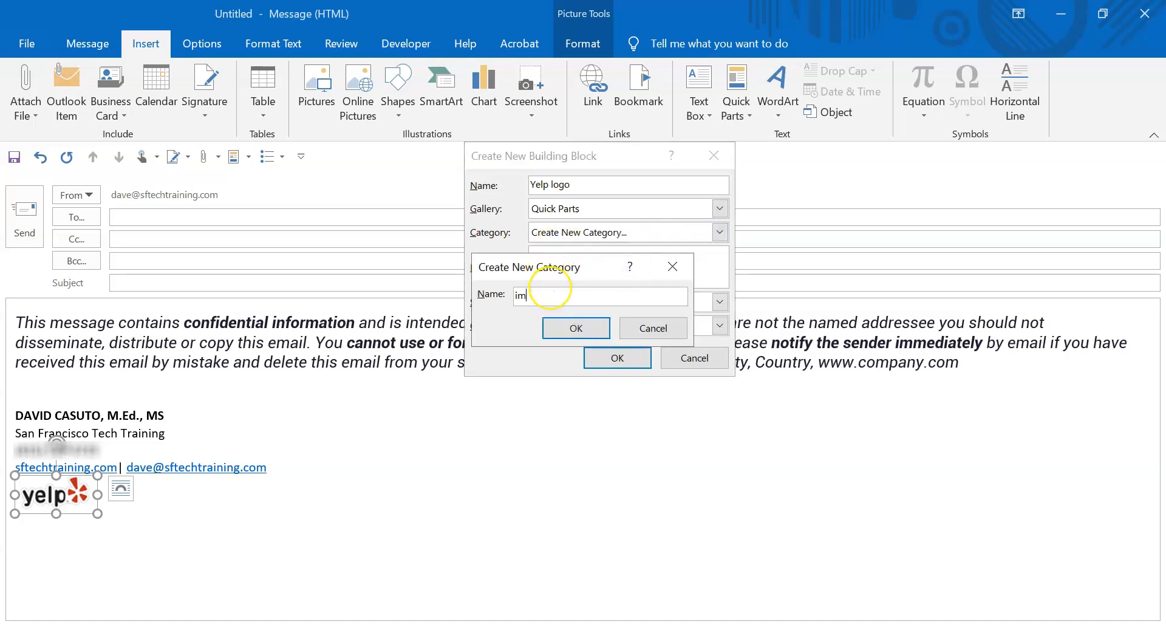
click(565, 328)
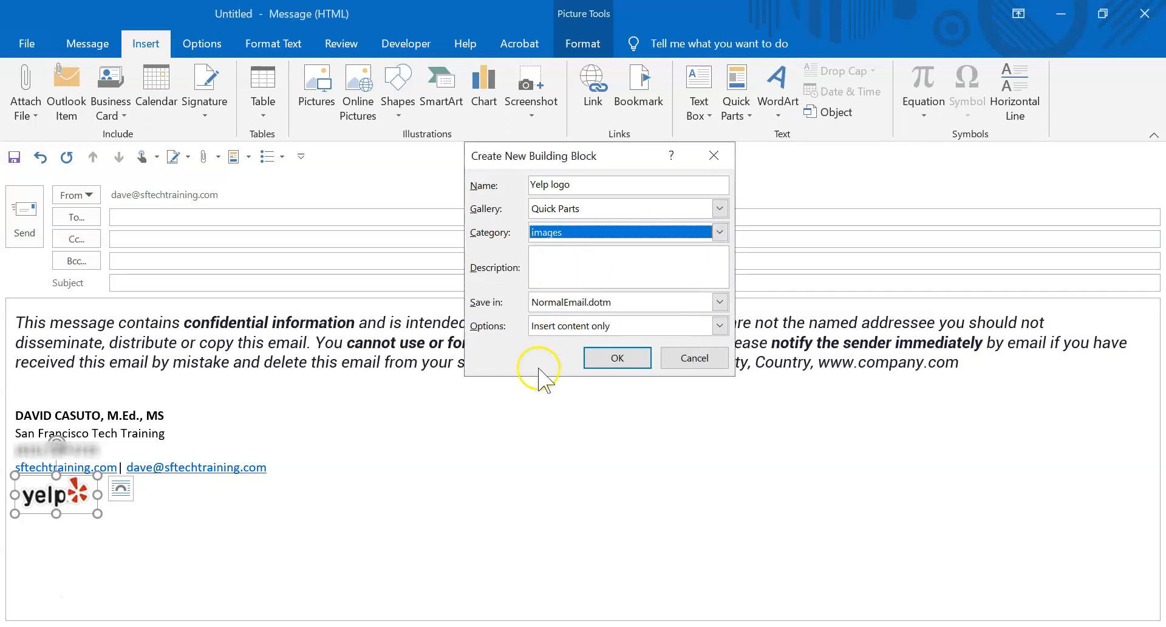
click(622, 360)
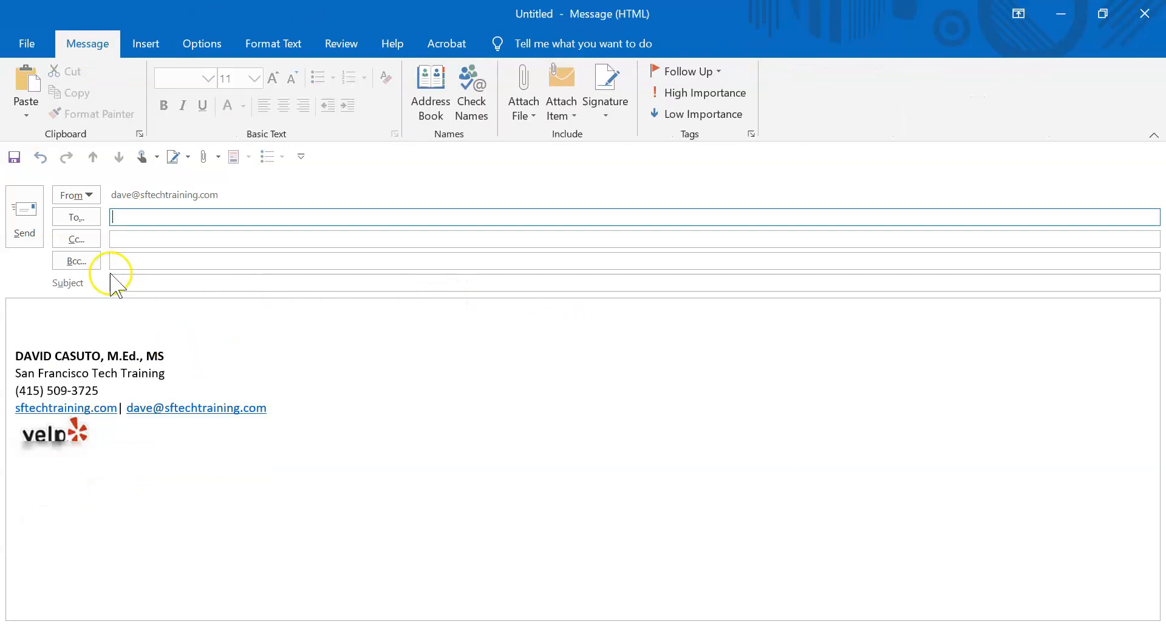
Insert the Yelp logo Quick Part at the start of the email body, above the signature
click(54, 309)
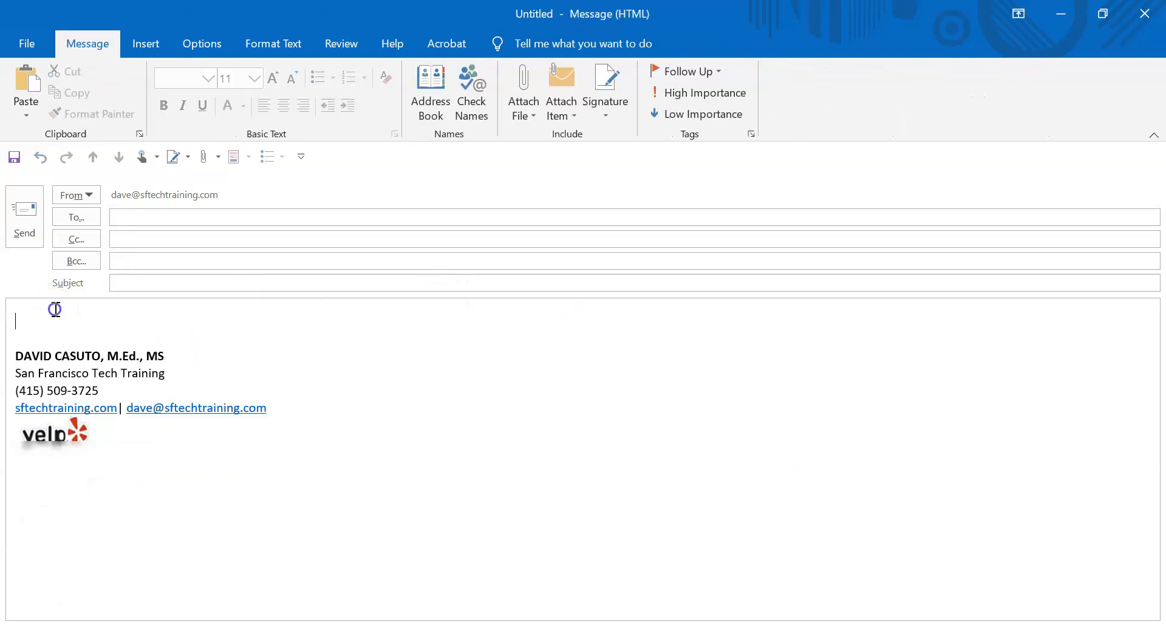
click(146, 44)
click(738, 105)
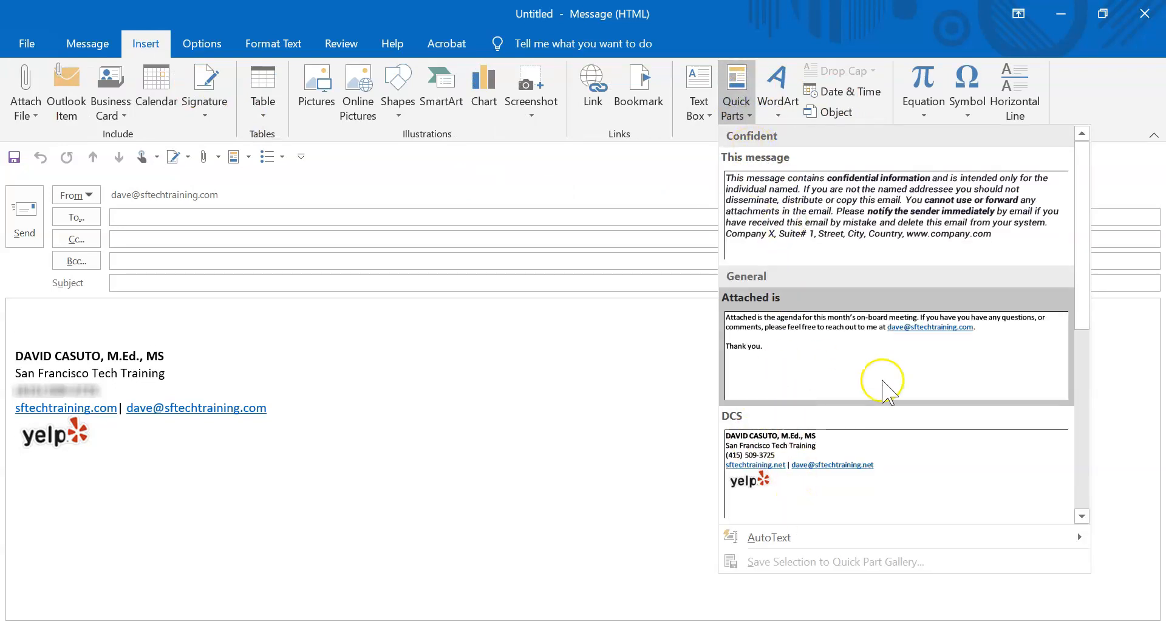
drag(1078, 286, 1060, 495)
click(766, 447)
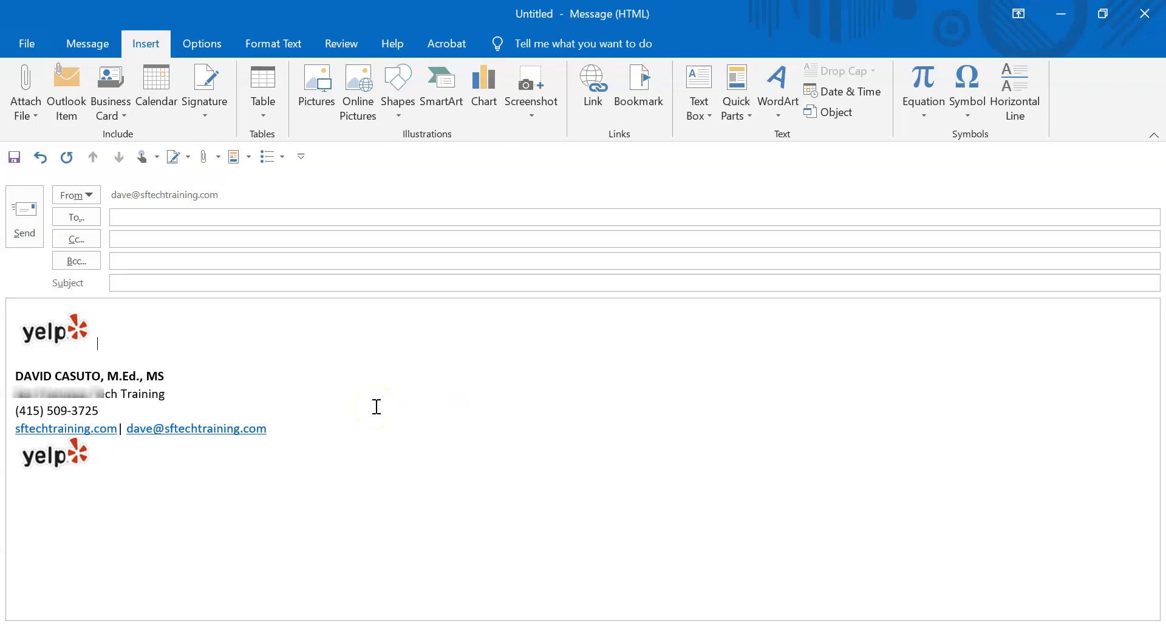
Open the Building Blocks Organizer from the This message Quick Part and delete that building block
click(738, 101)
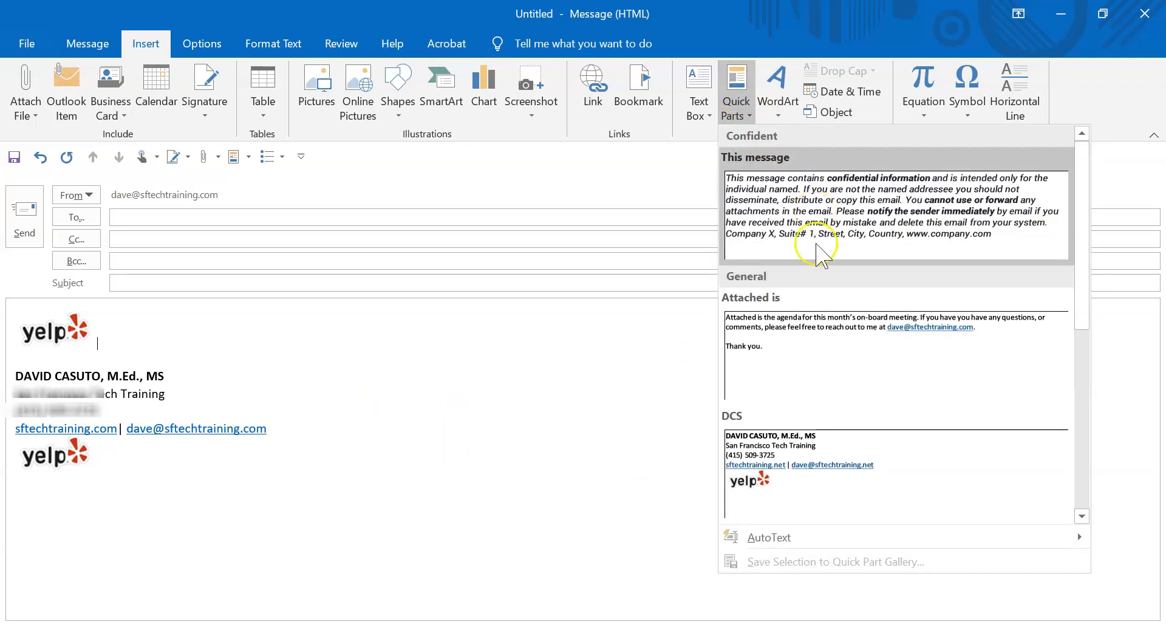
drag(1084, 245, 1083, 211)
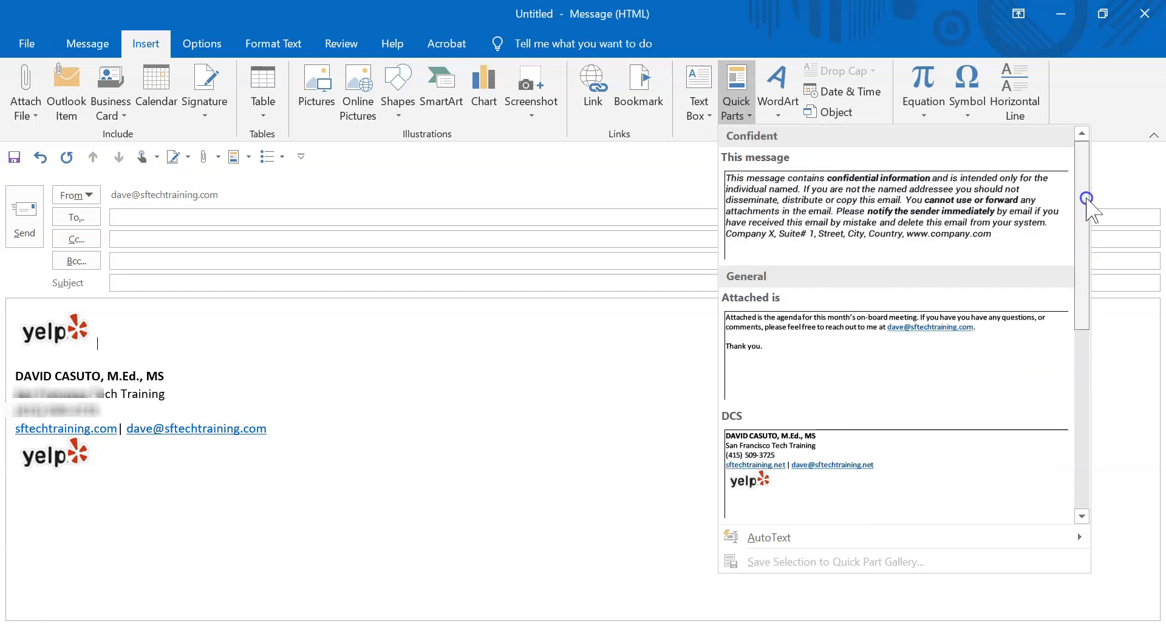
right_click(778, 199)
click(835, 282)
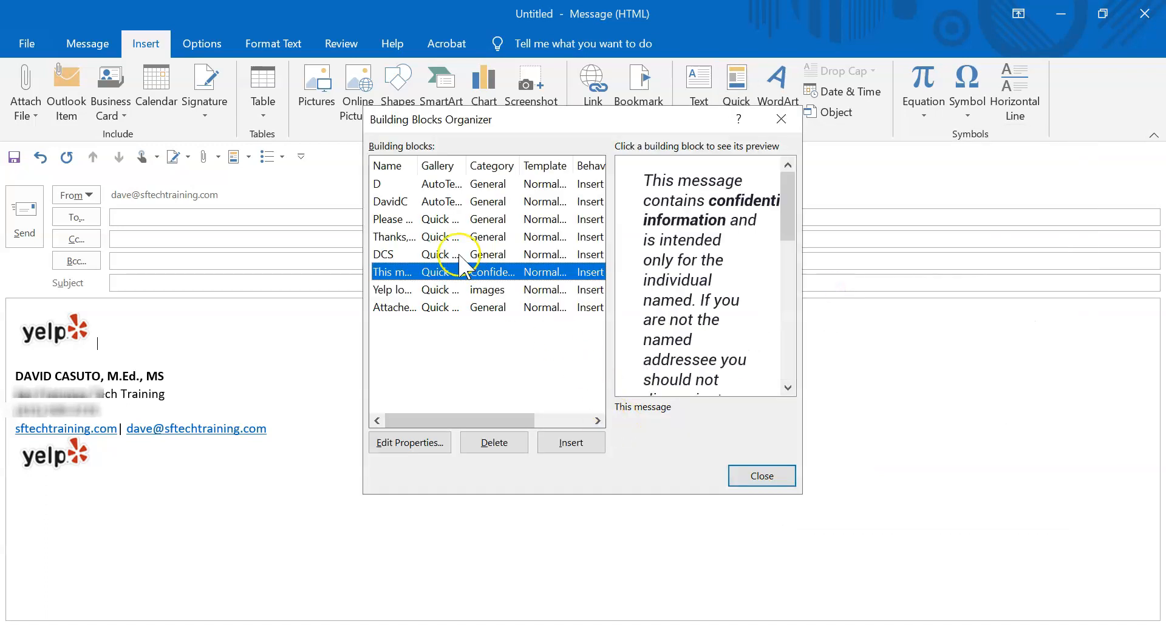
click(473, 437)
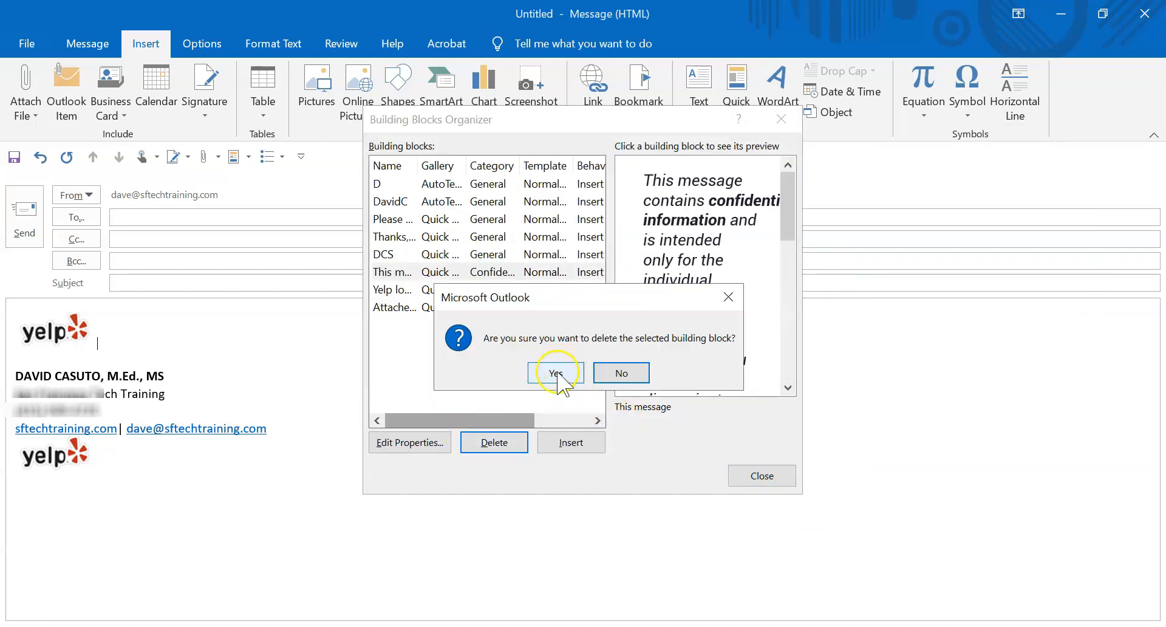
click(539, 300)
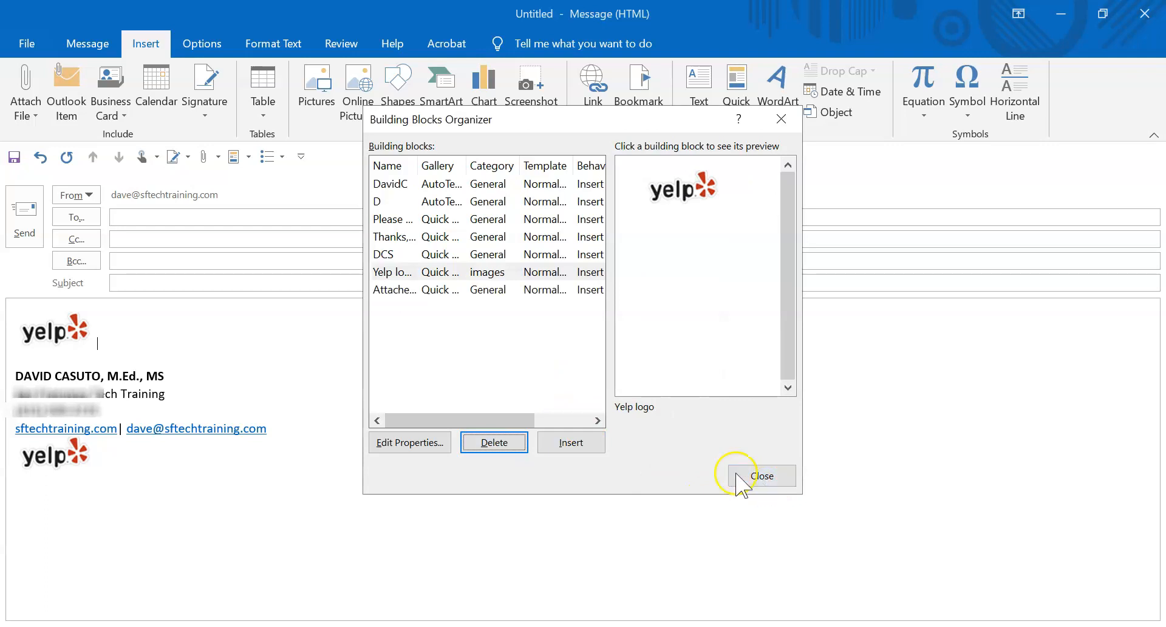
Delete the Yelp logo building block from the organizer and confirm the deletion
click(389, 272)
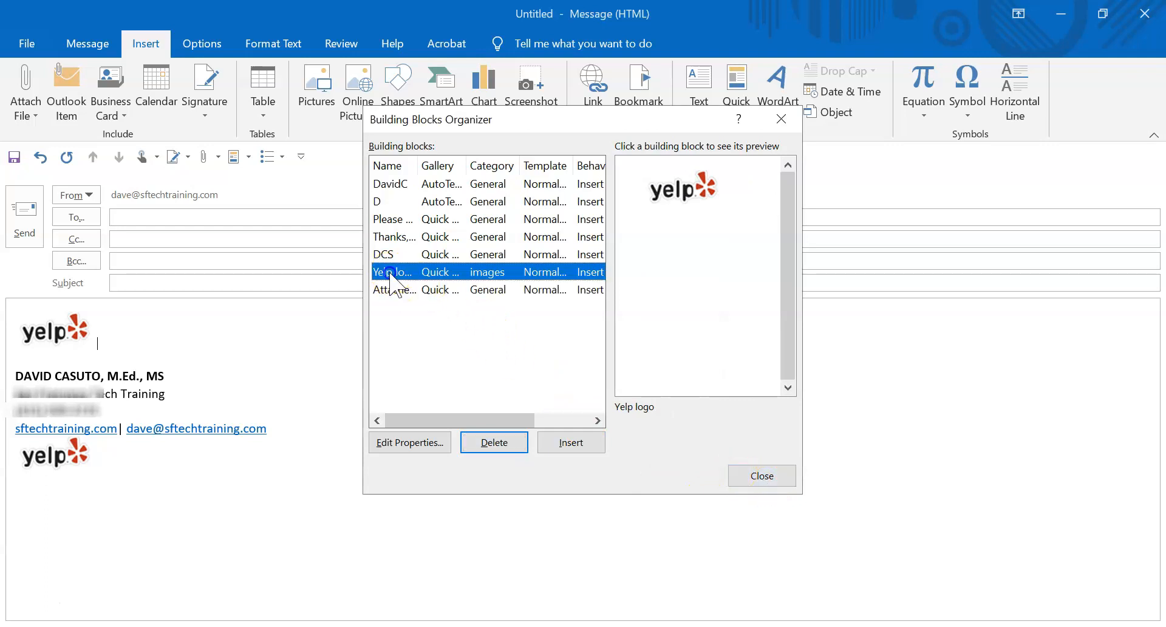
click(511, 454)
click(485, 374)
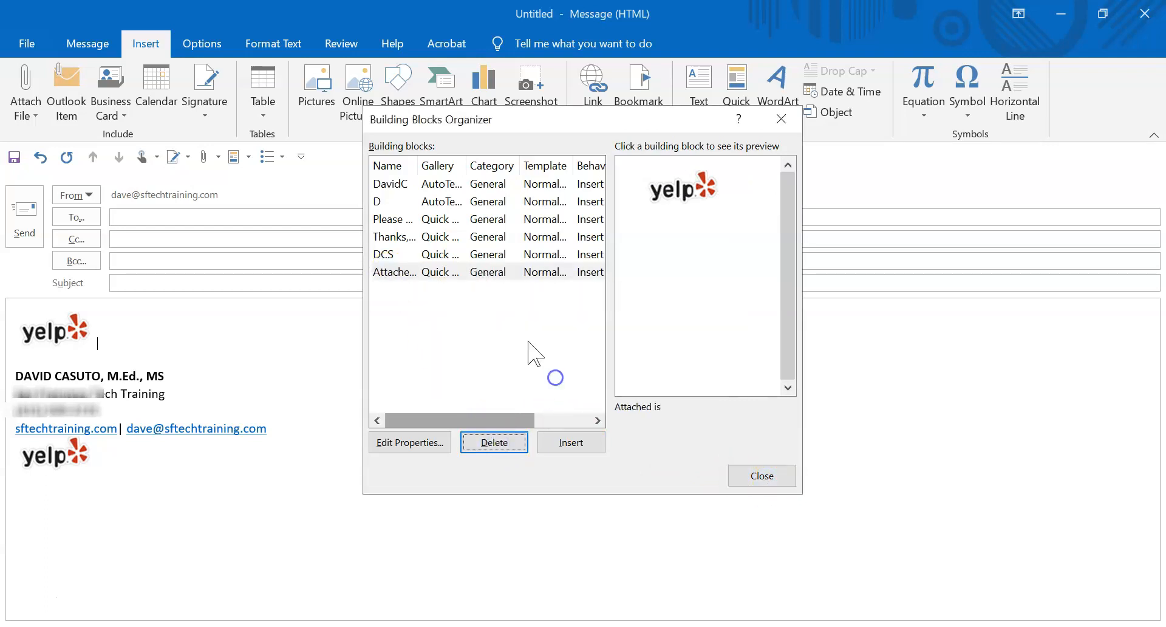
View the properties of the DCS building block, cancel without changes and close the Building Blocks Organizer
click(401, 255)
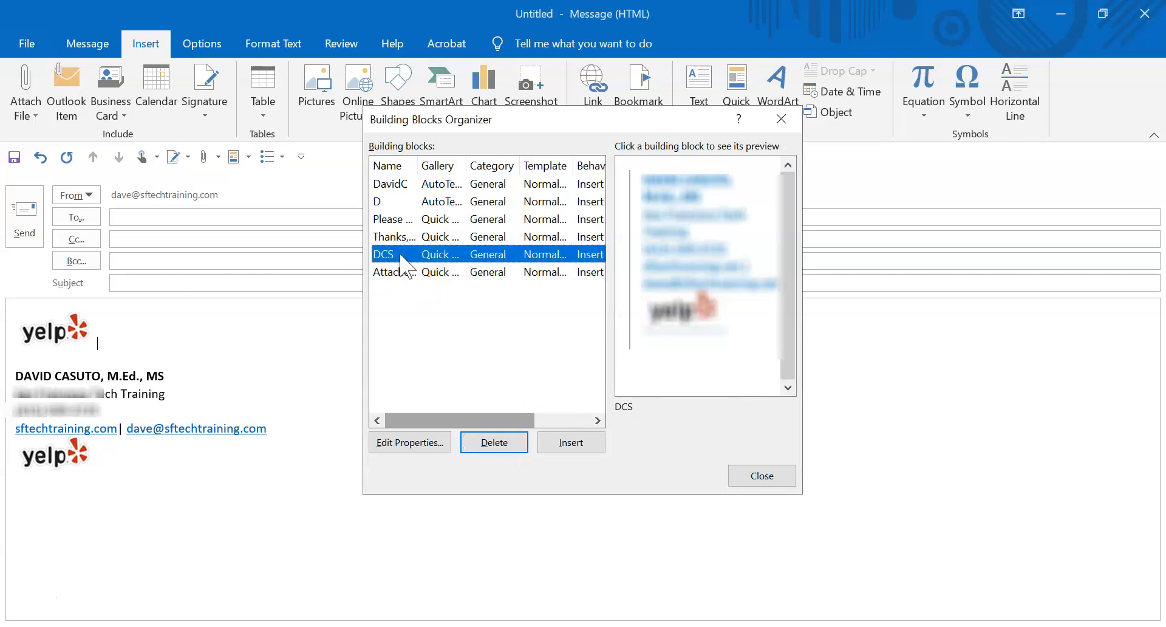
click(415, 442)
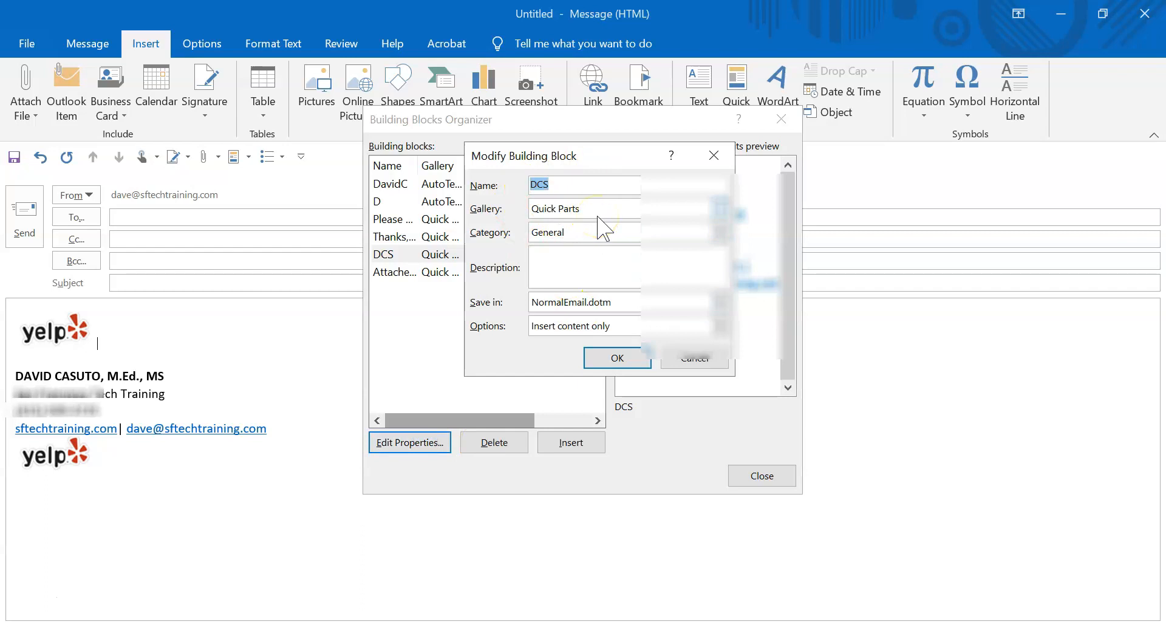
click(687, 359)
click(763, 477)
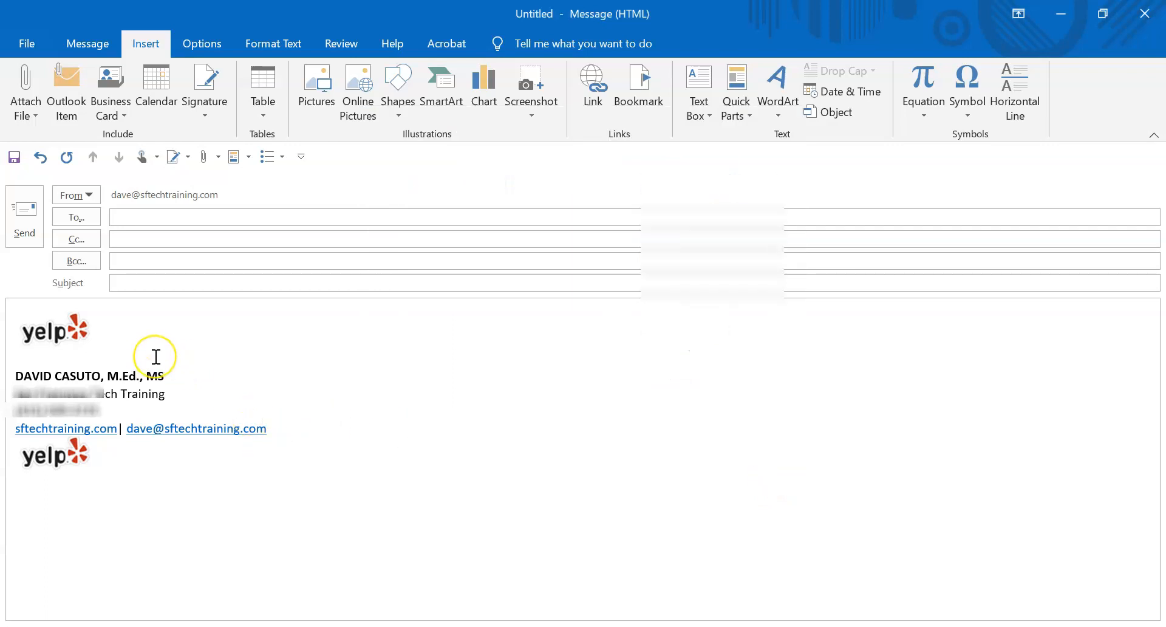